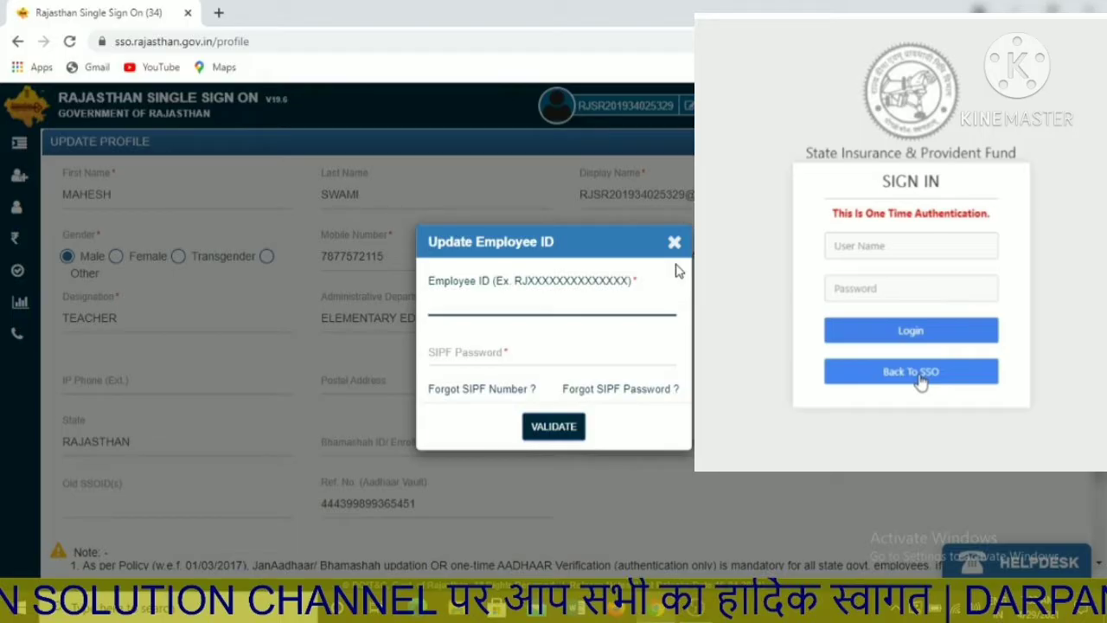
Close the Update Employee ID dialog without saving and sign out of the SSO account.
left_click(674, 242)
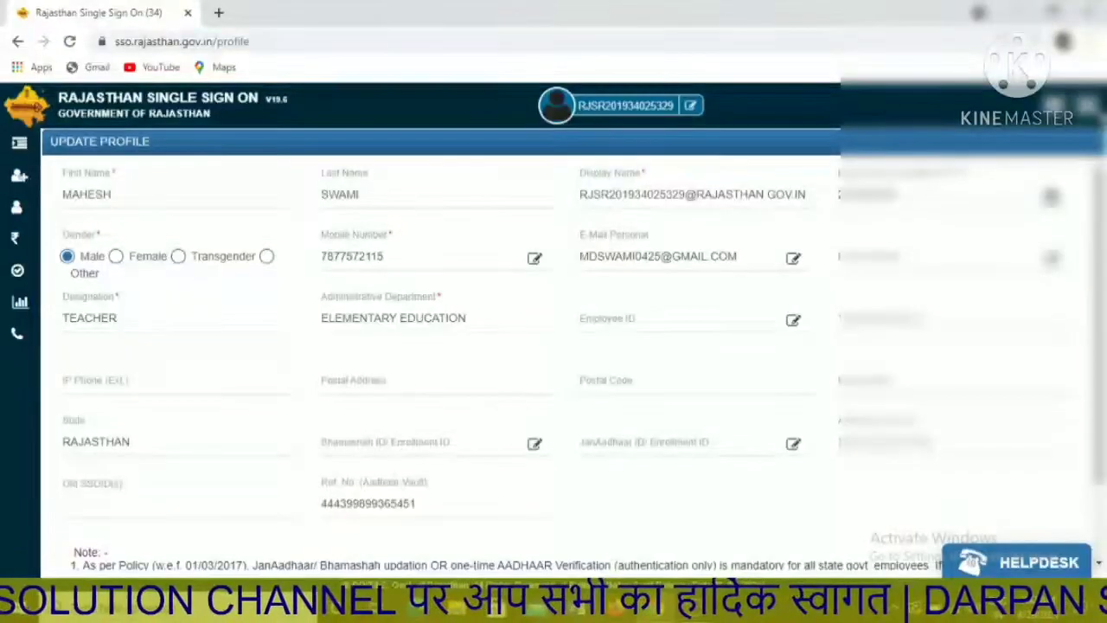
left_click(1090, 107)
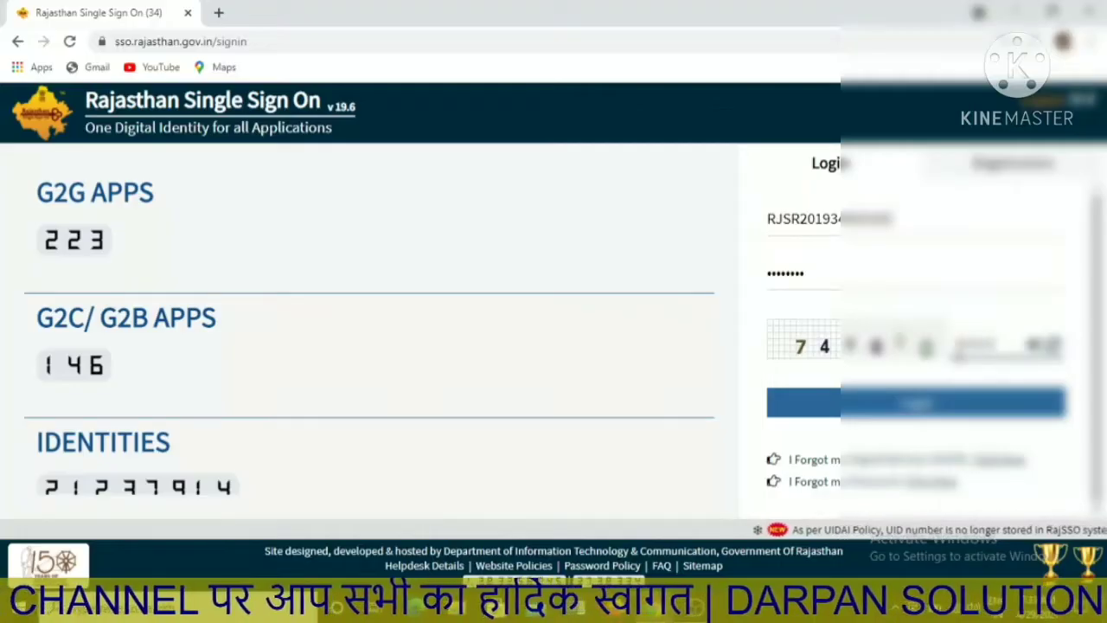
Log in to SSO with the prefilled credentials and launch SIPF from Recent Apps.
left_click(939, 403)
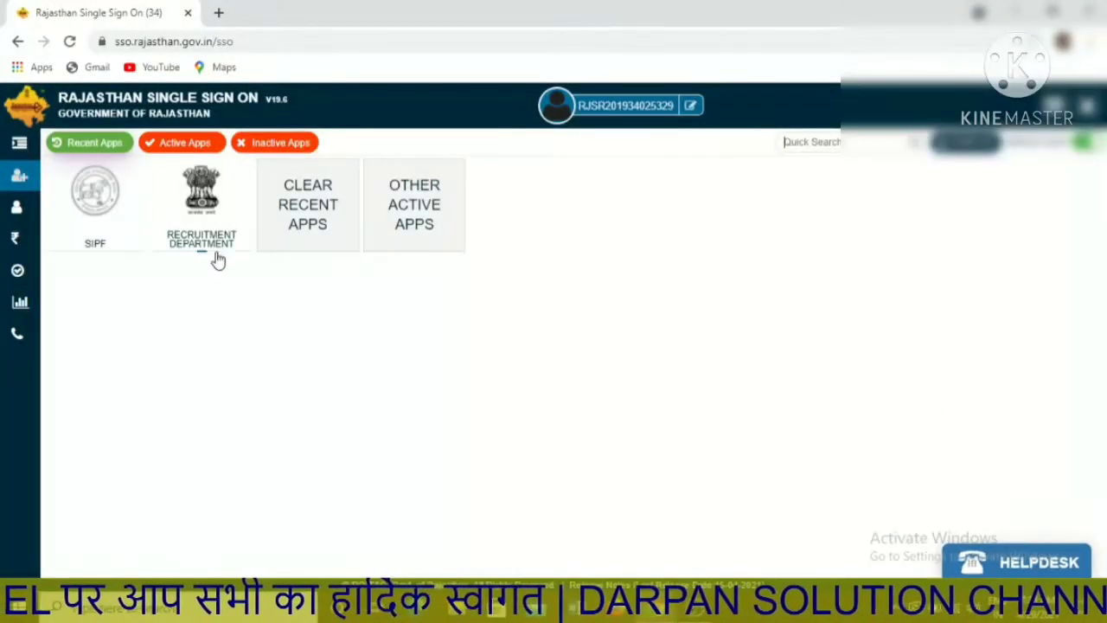
left_click(95, 204)
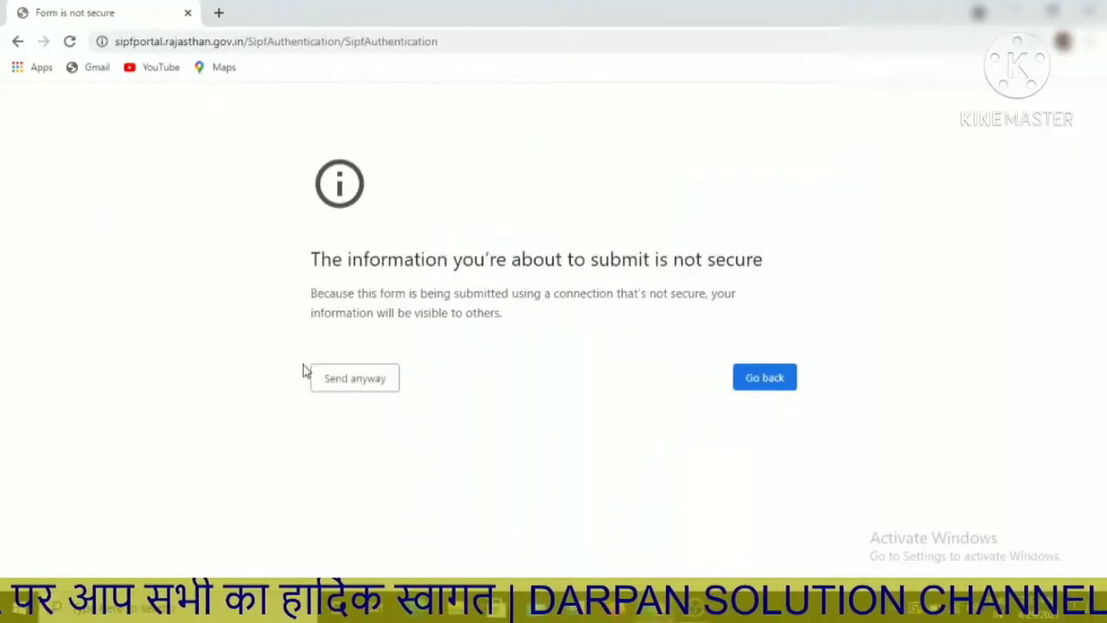
Bypass Chrome's insecure-form warning with Send anyway, then go Back To SSO from the SIPF sign-in.
left_click(328, 379)
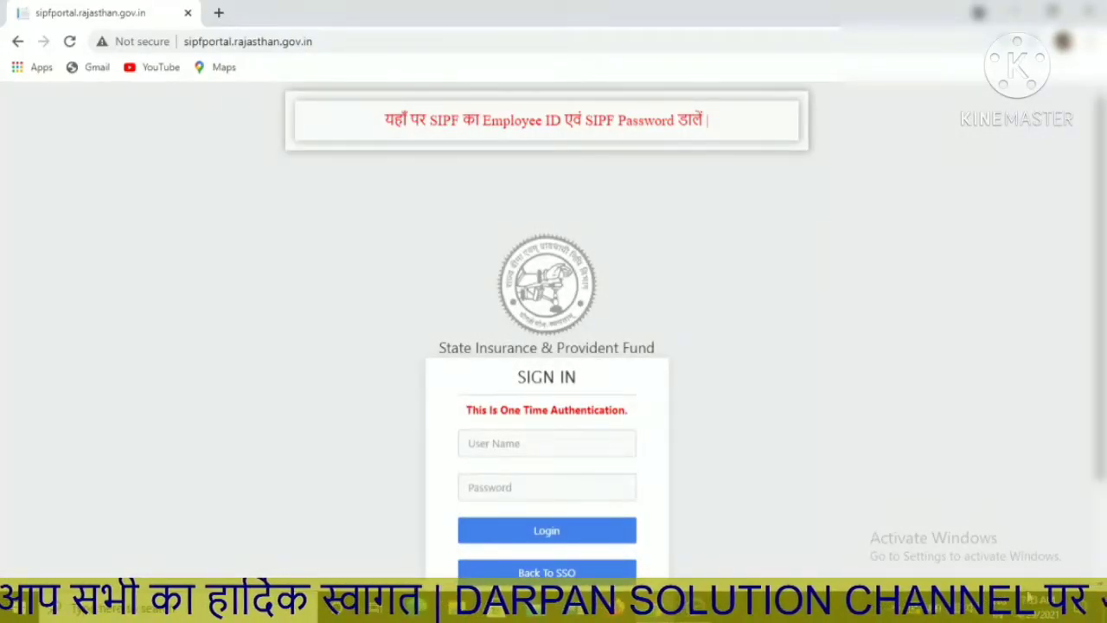
scroll(547, 346, "down", 3)
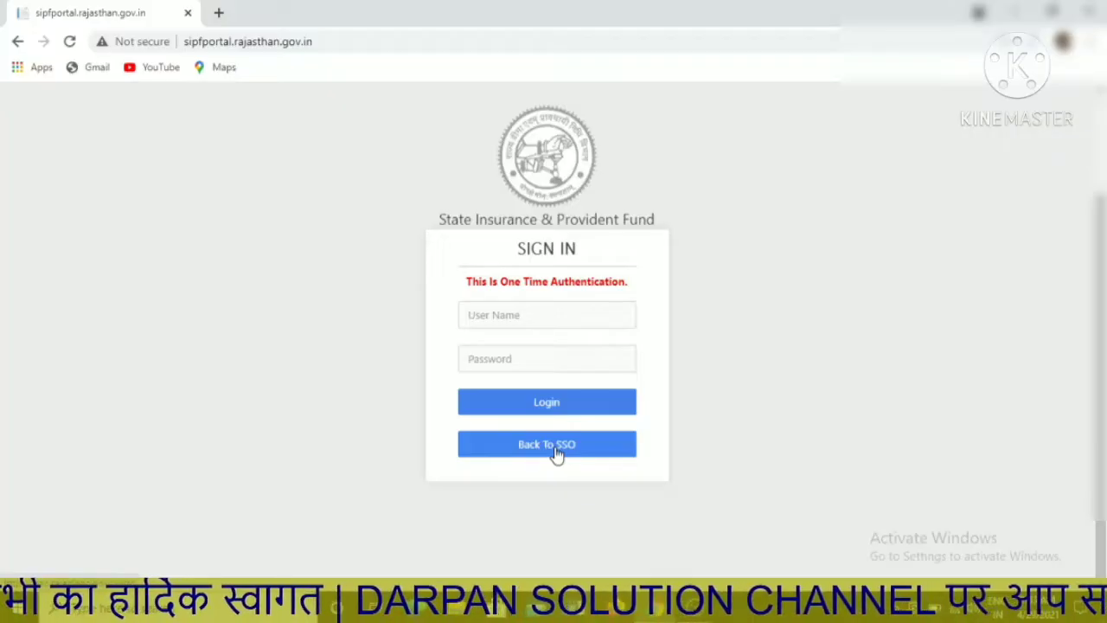
left_click(556, 454)
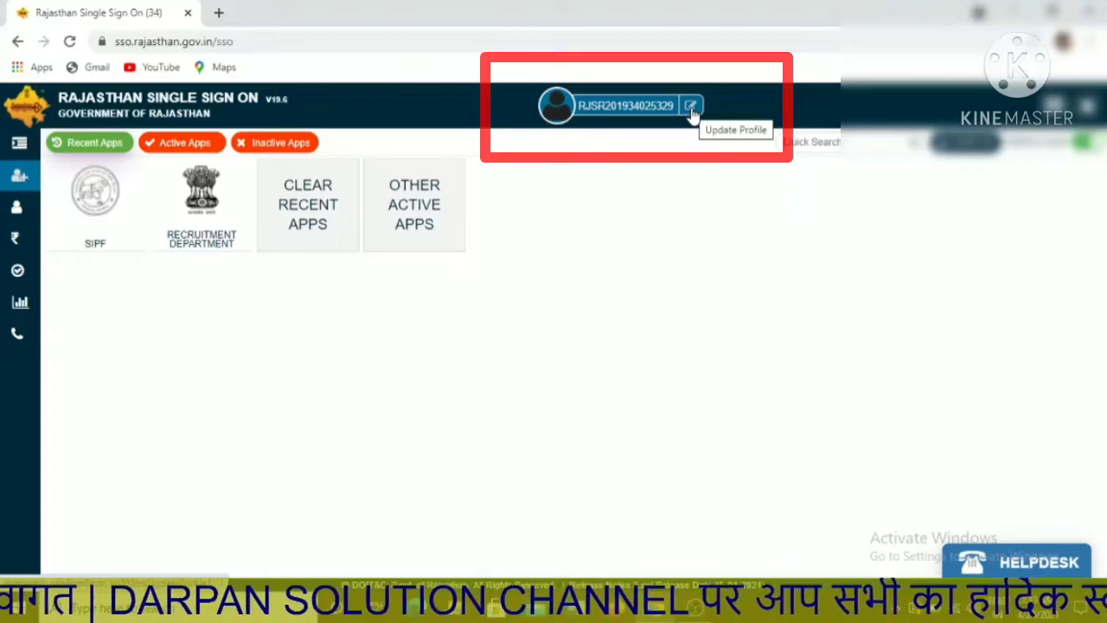
Open the Update Profile page from the edit icon beside the SSO ID.
left_click(691, 107)
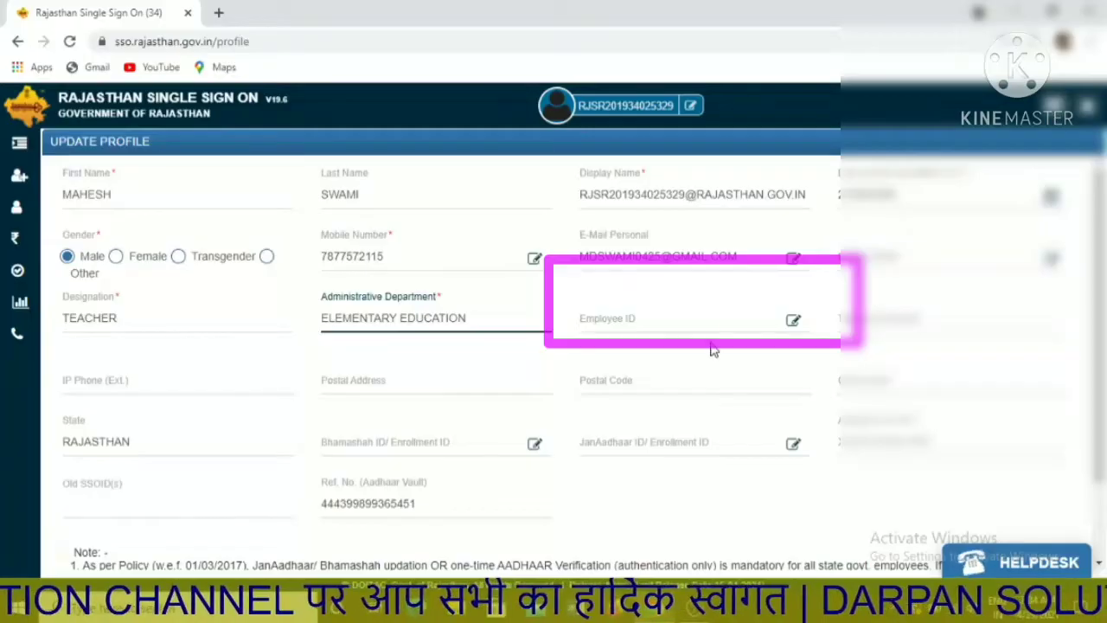
Enter the SIPF employee ID and the SIPF password, then VALIDATE the Employee ID mapping.
left_click(792, 323)
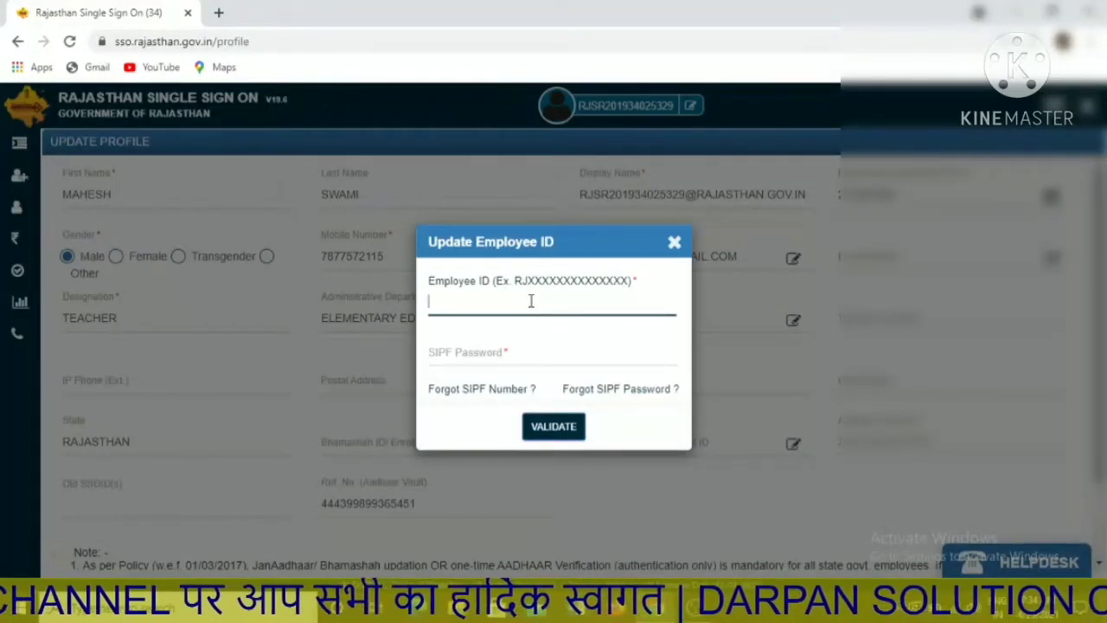
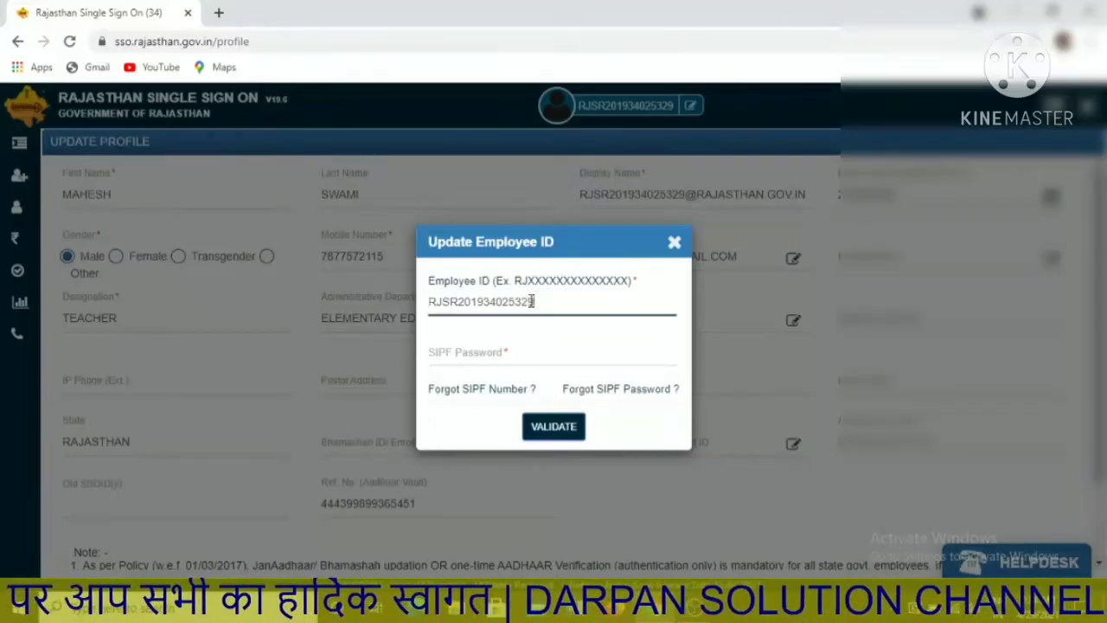
left_click(491, 346)
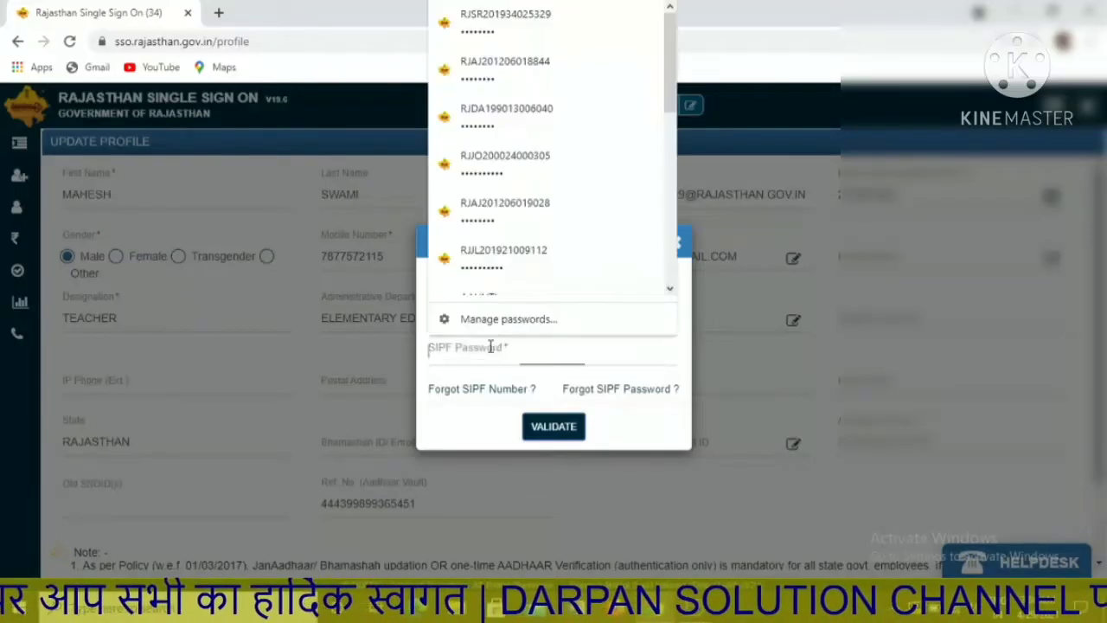
type("•••")
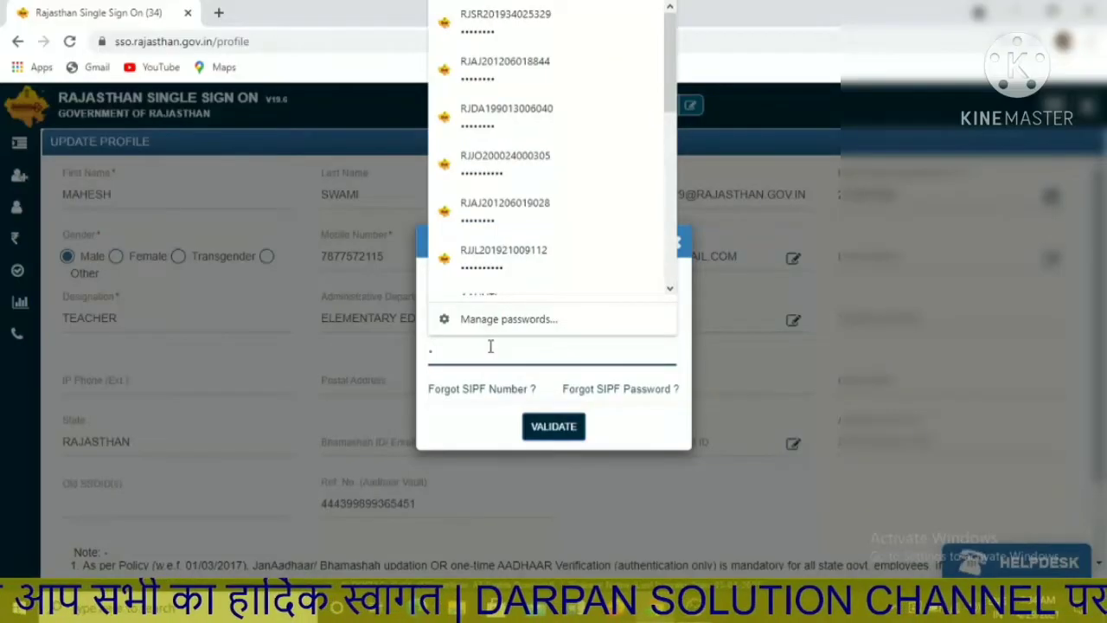
type("•••••")
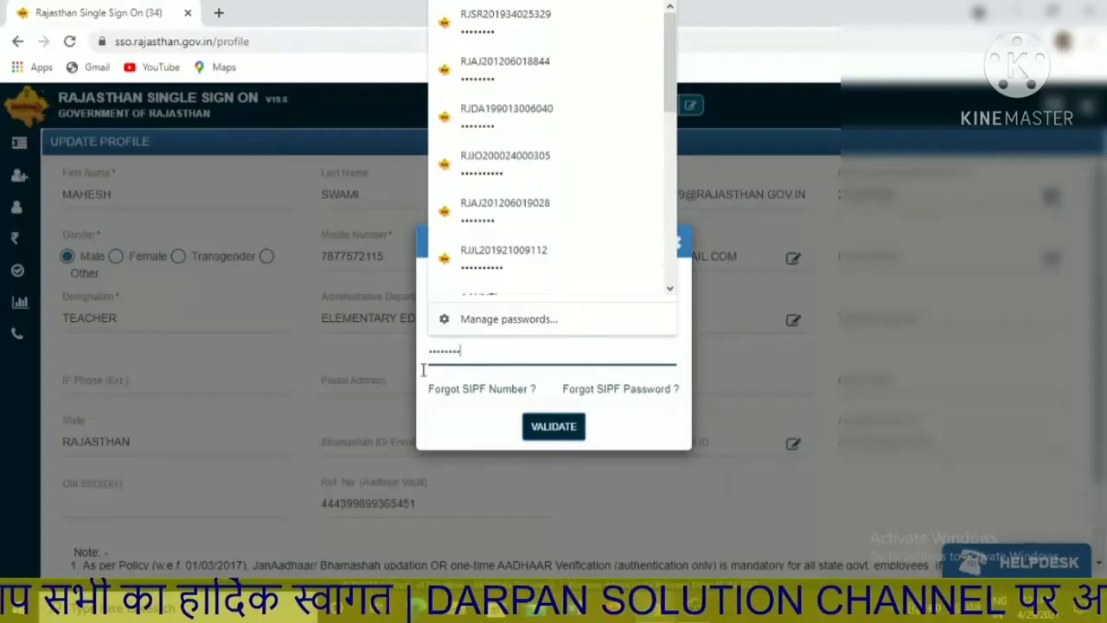
left_click(574, 437)
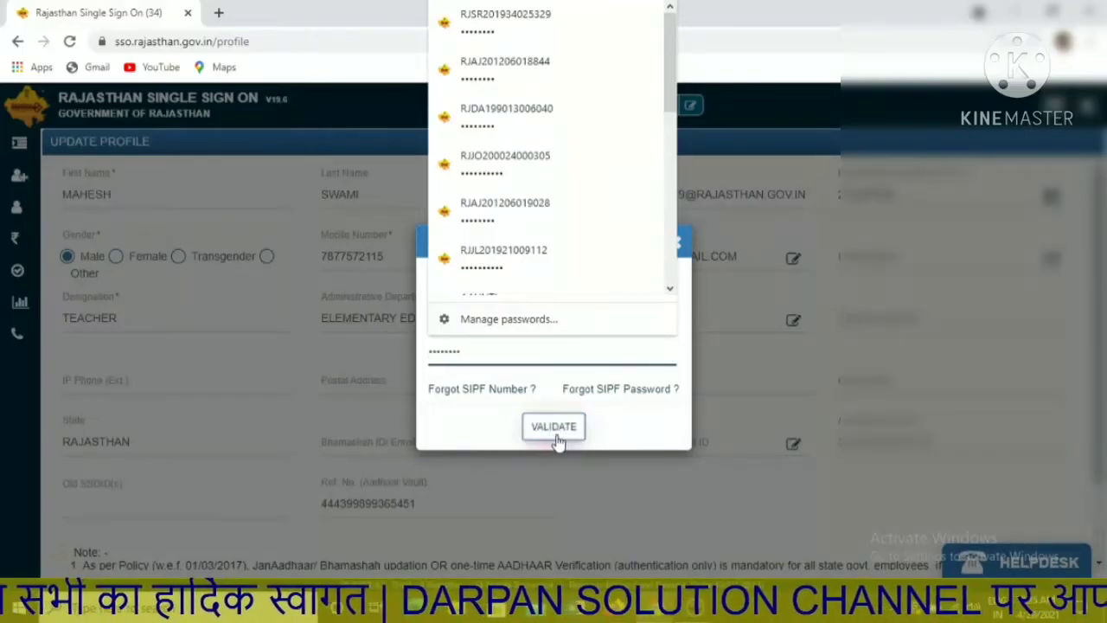
left_click(536, 437)
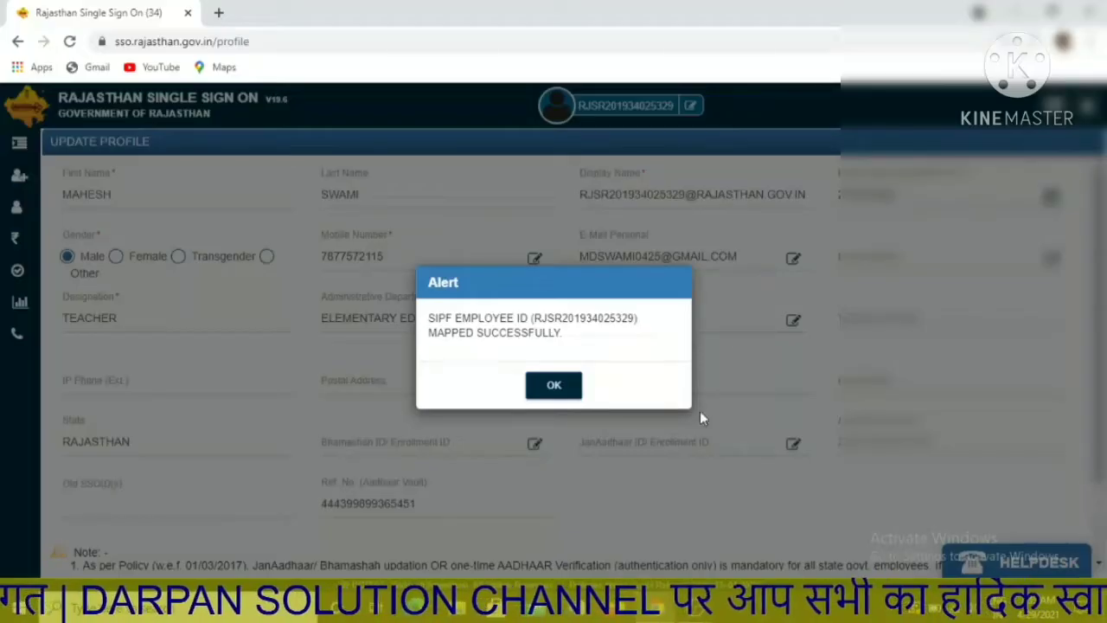
Dismiss the 'mapped successfully' alert with OK.
left_click(554, 387)
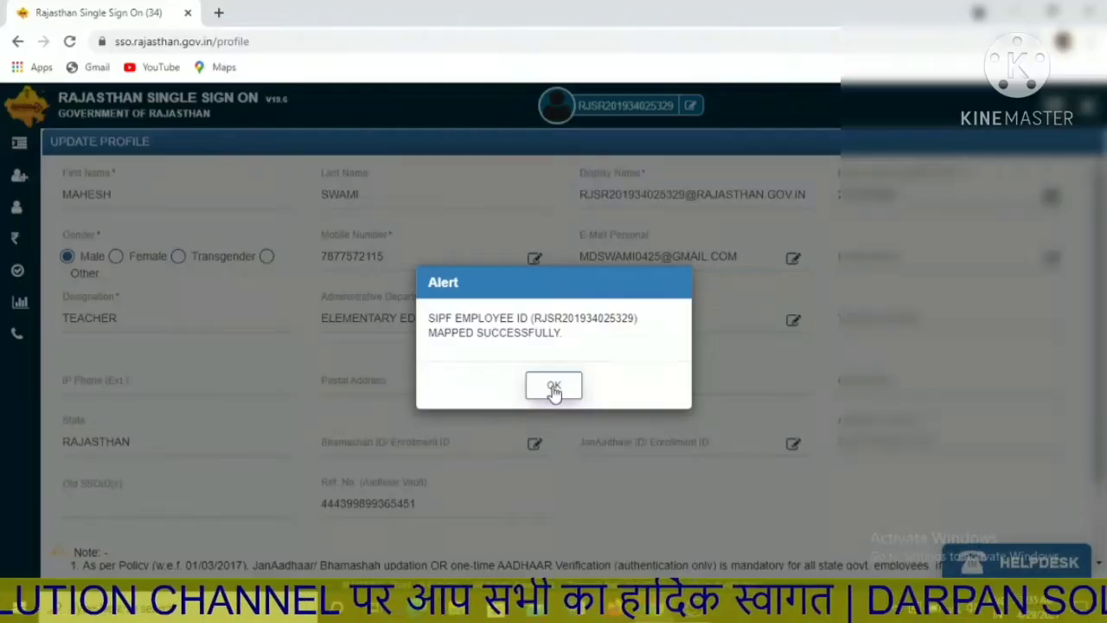
left_click(554, 387)
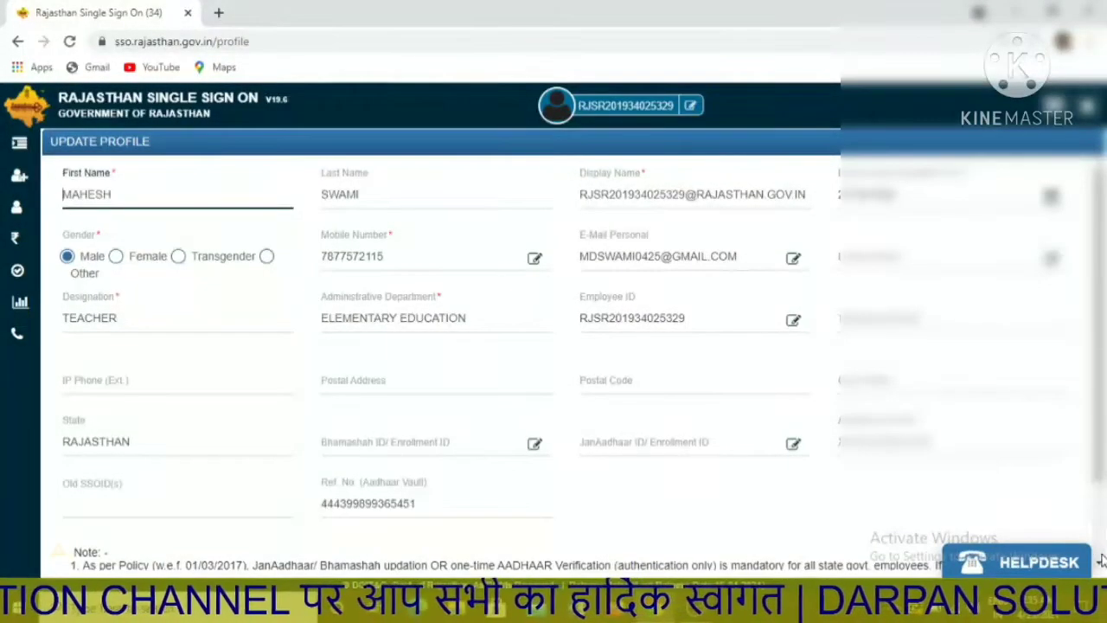
Submit the profile changes with UPDATE at the bottom of the form.
scroll(1100, 564, "down", 3)
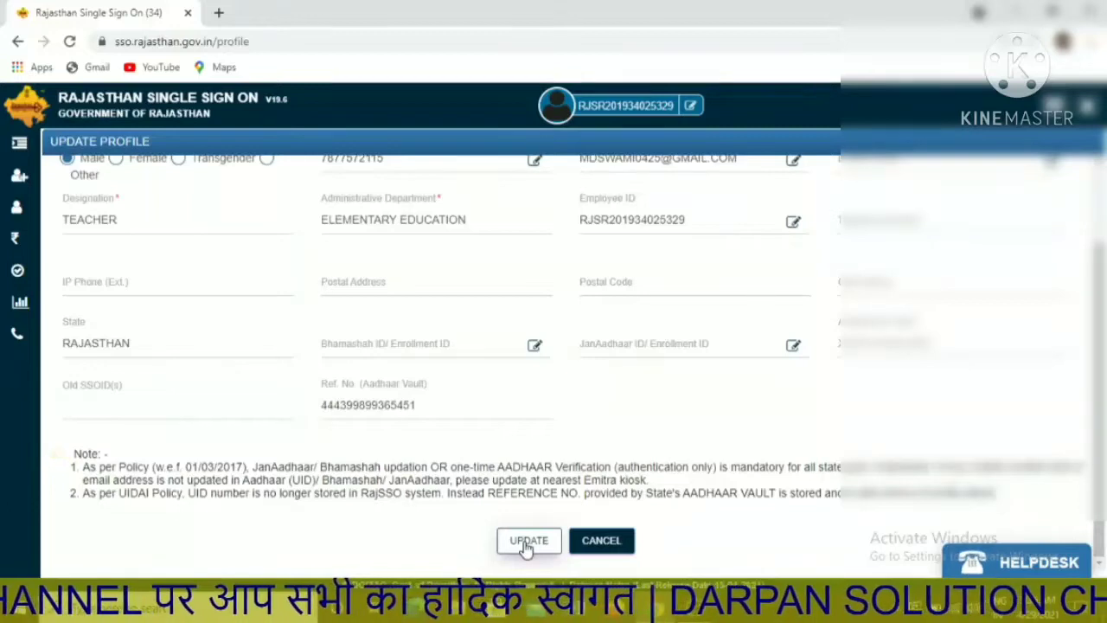
left_click(519, 545)
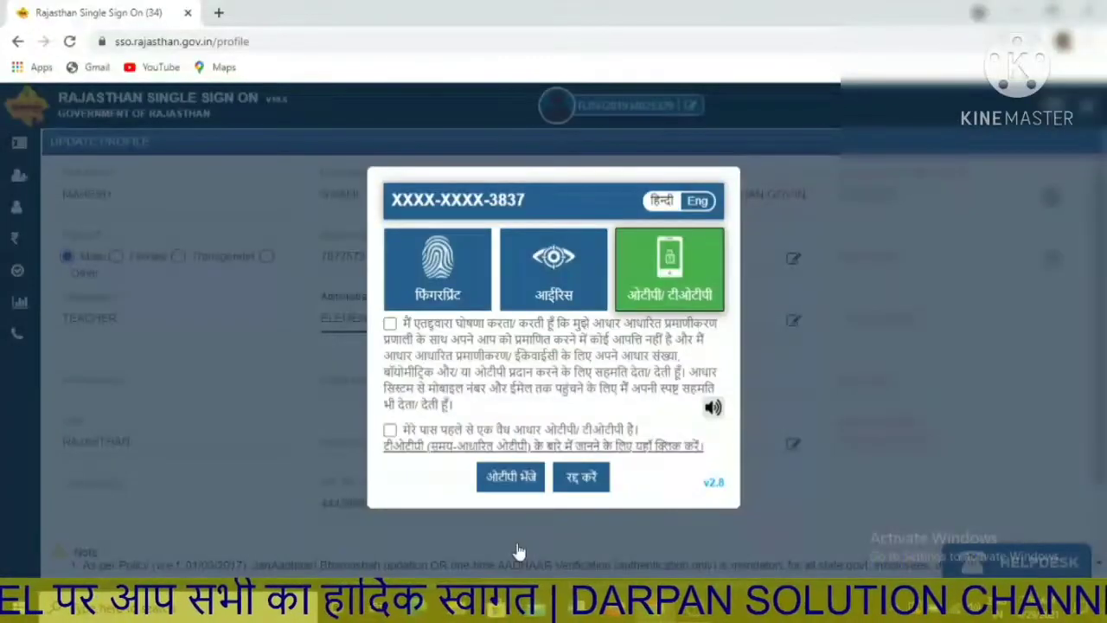
Accept the Aadhaar consent declaration and request an OTP with 'OTP भेजें'.
left_click(390, 325)
left_click(498, 480)
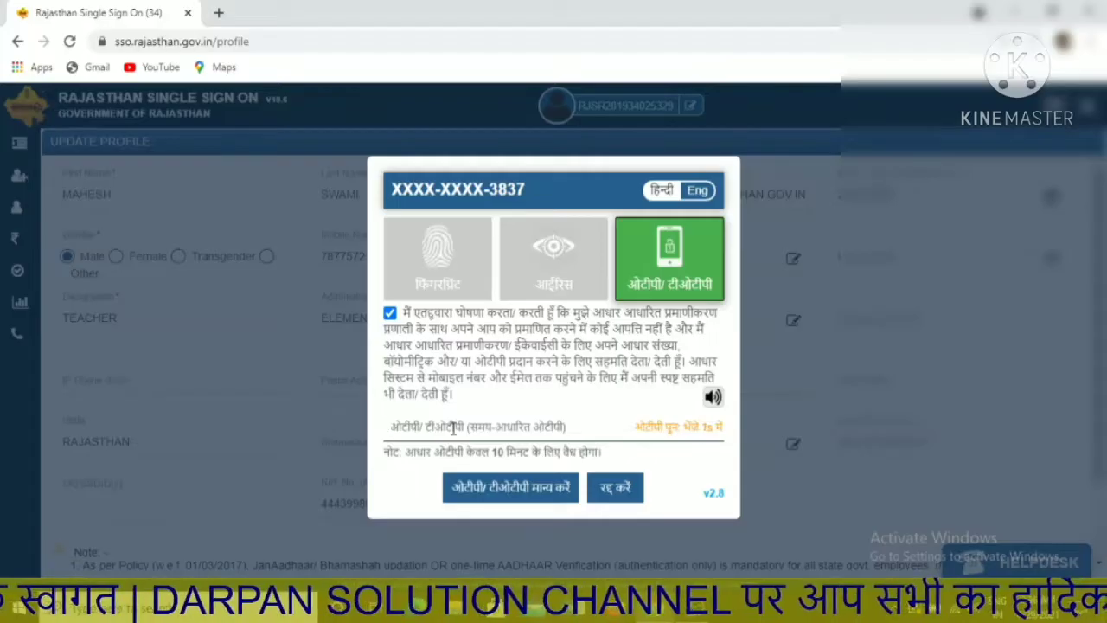
Paste the received Aadhaar OTP into the OTP/TOTP field and submit it for validation.
left_click(573, 490)
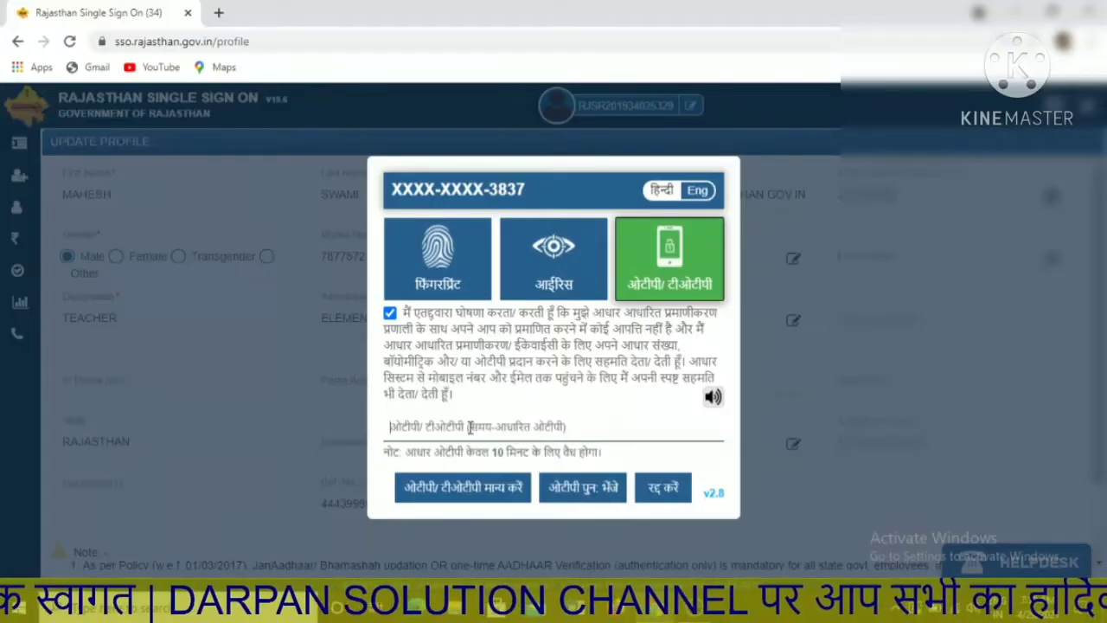
key("ctrl+v")
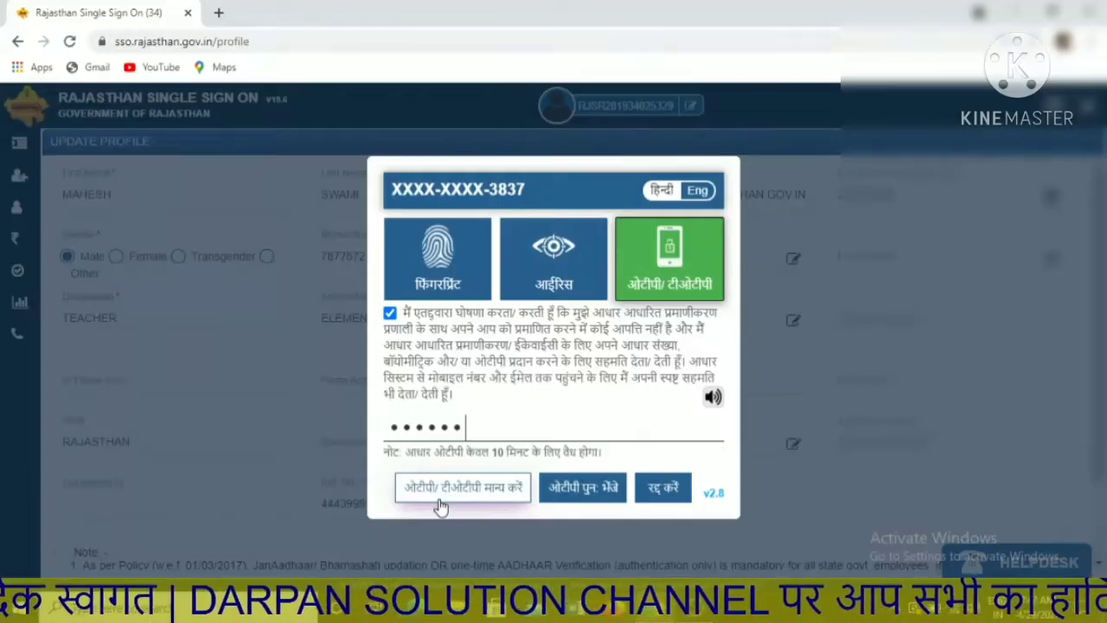
left_click(439, 493)
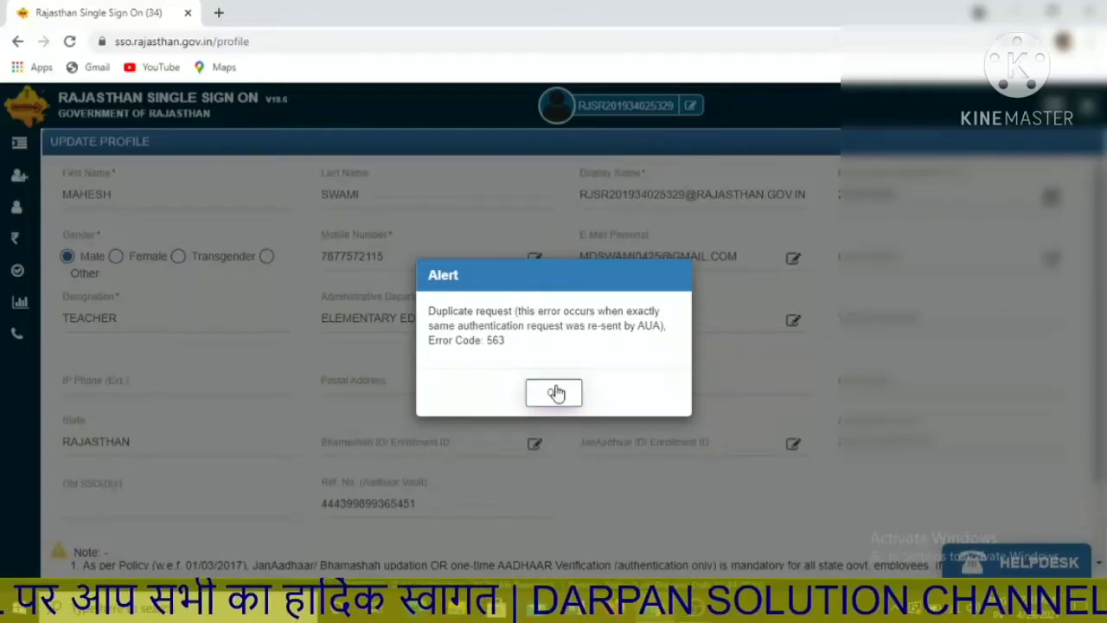
Dismiss the Error Code 563 alert and look over the Update Profile page.
left_click(556, 394)
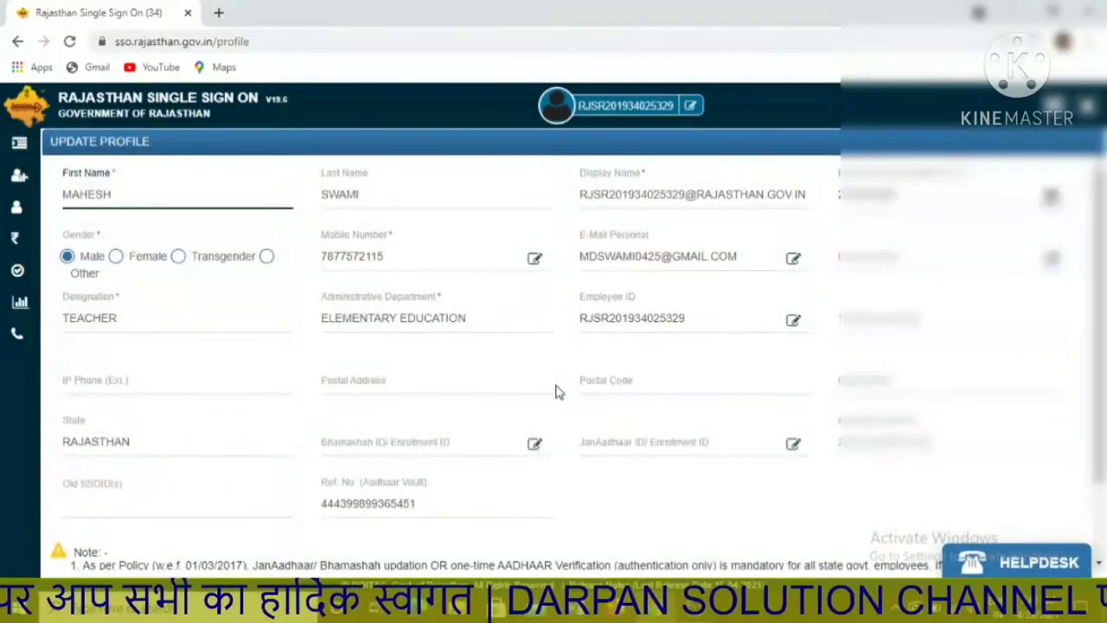
scroll(547, 487, "down", 2)
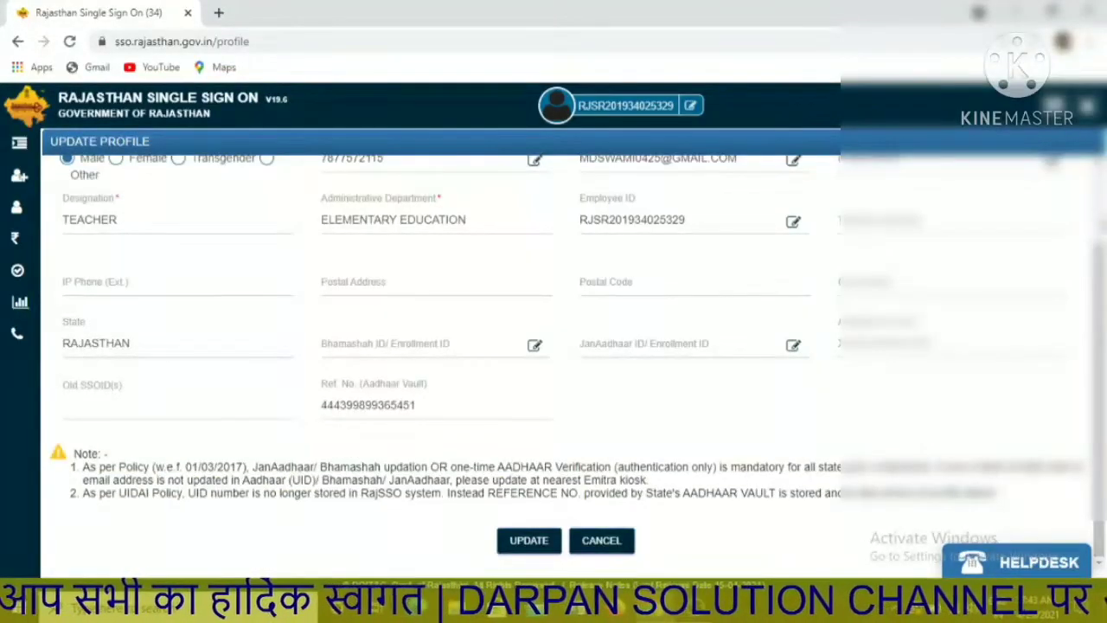
scroll(571, 355, "up", 2)
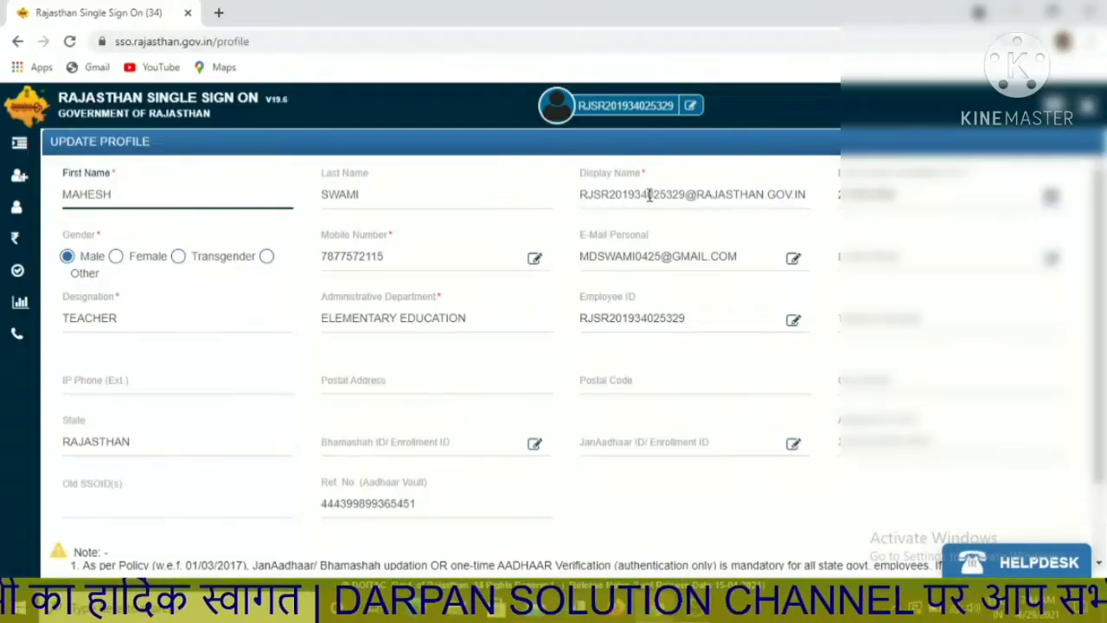
Replace the login-style Display Name with the user's full first and last name, then scroll to UPDATE.
left_click(588, 194)
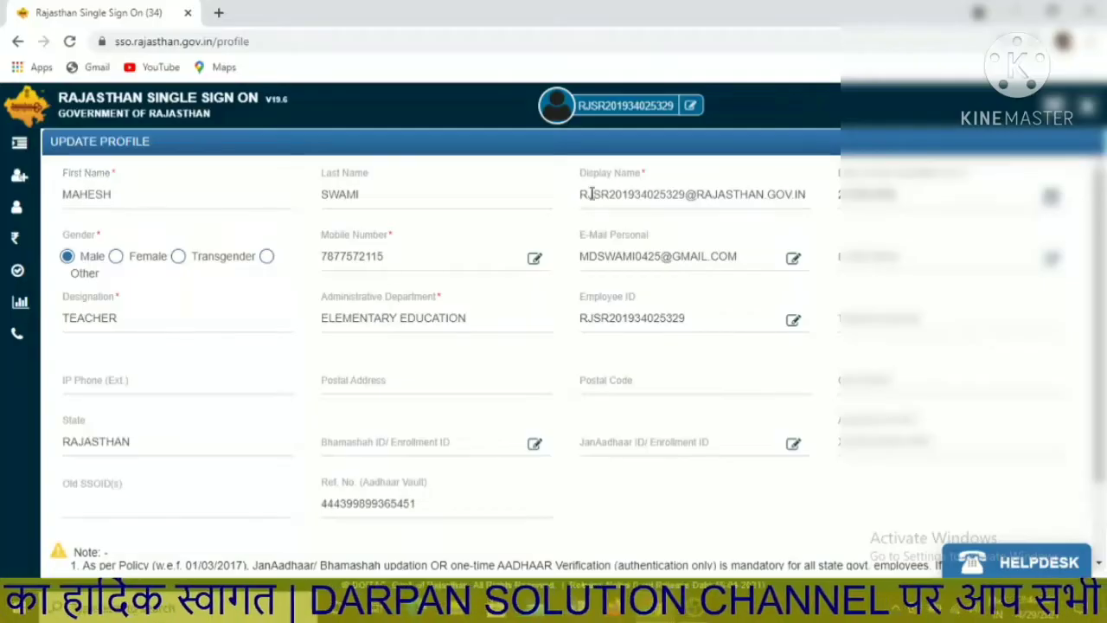
triple_click(591, 194)
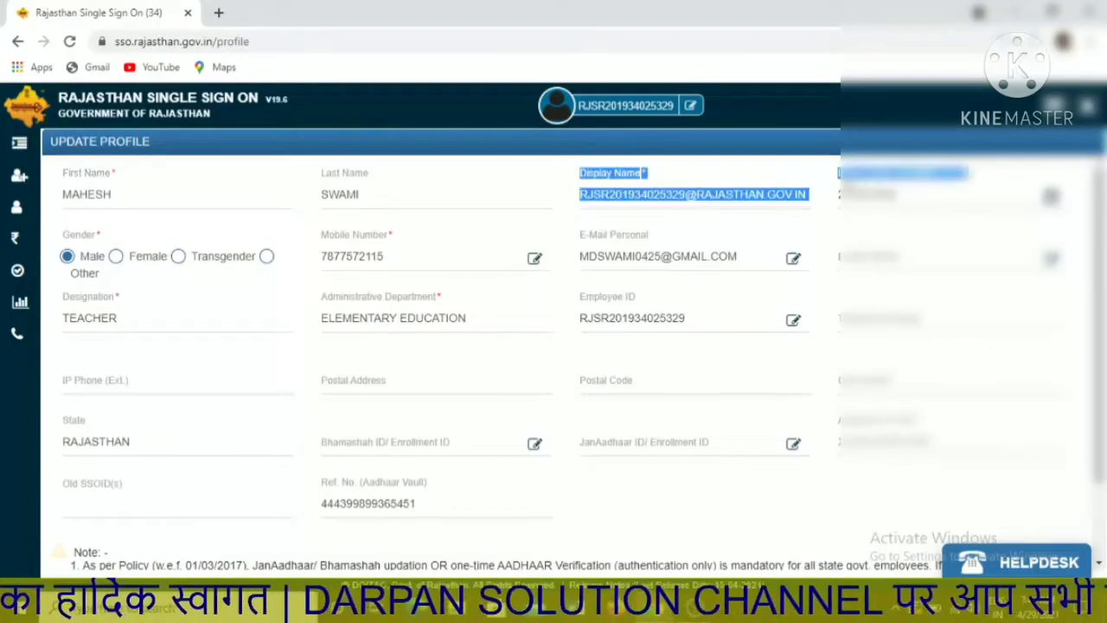
left_click(749, 198)
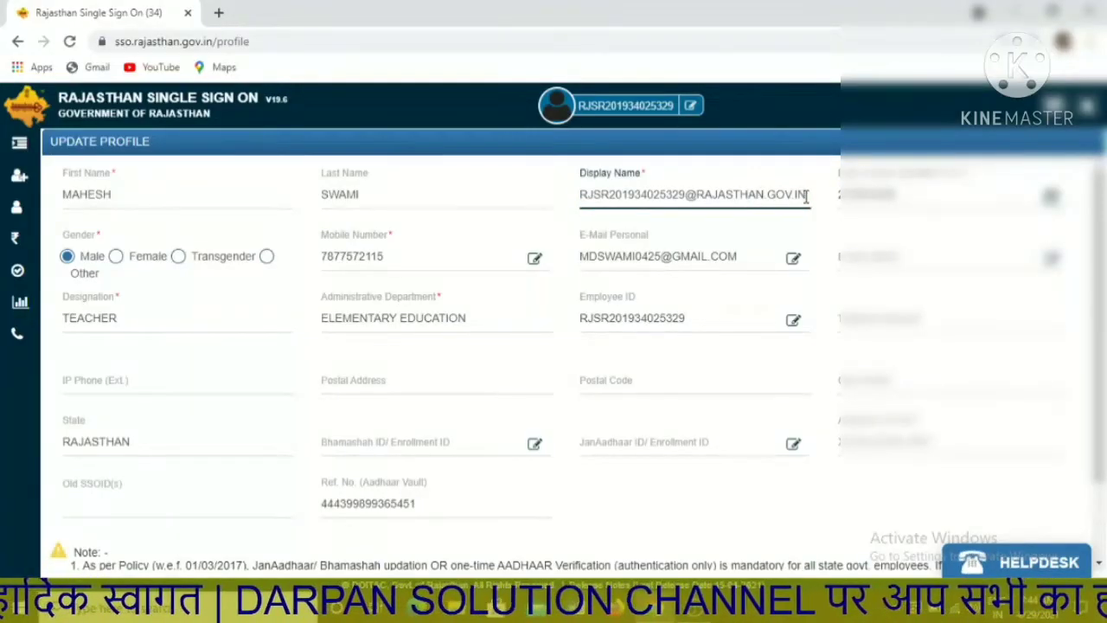
key("BackSpace")
key("BackSpace")
key("BackSpace")
key("BackSpace")
key("BackSpace")
key("BackSpace")
key("BackSpace")
key("BackSpace")
key("BackSpace")
key("BackSpace")
key("BackSpace")
key("BackSpace")
key("BackSpace")
key("BackSpace")
key("BackSpace")
key("BackSpace")
key("BackSpace")
key("BackSpace")
key("BackSpace")
key("BackSpace")
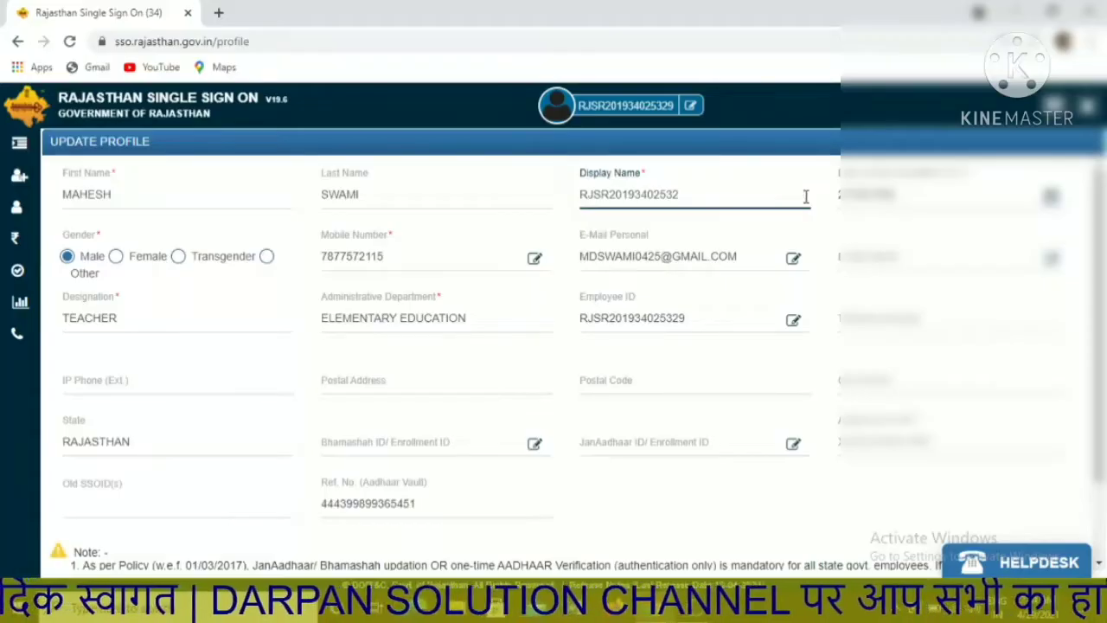
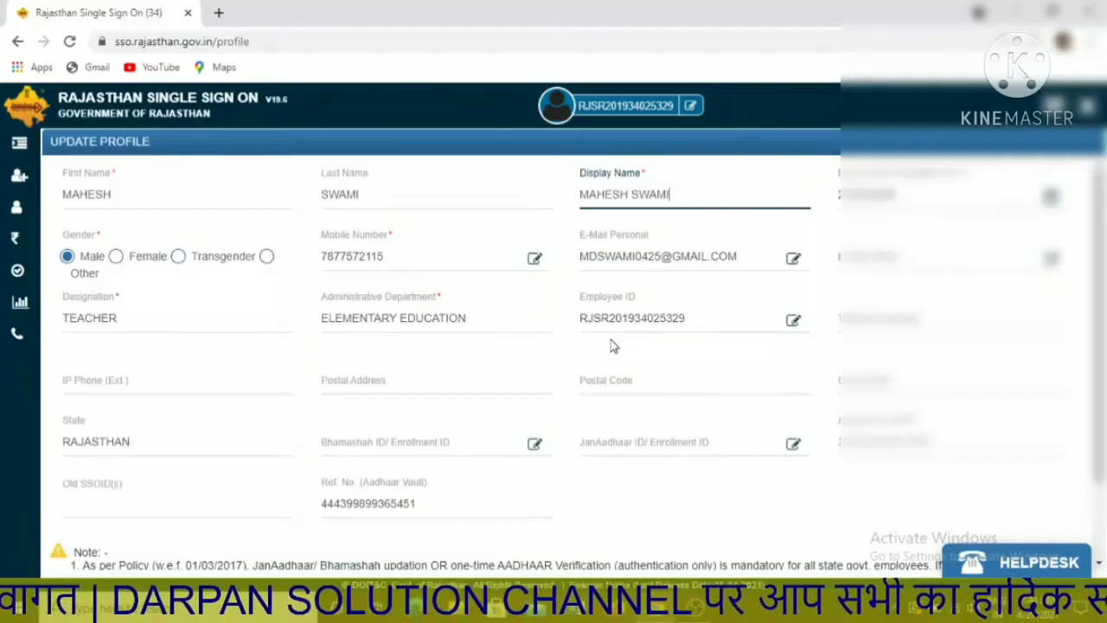
left_click(420, 380)
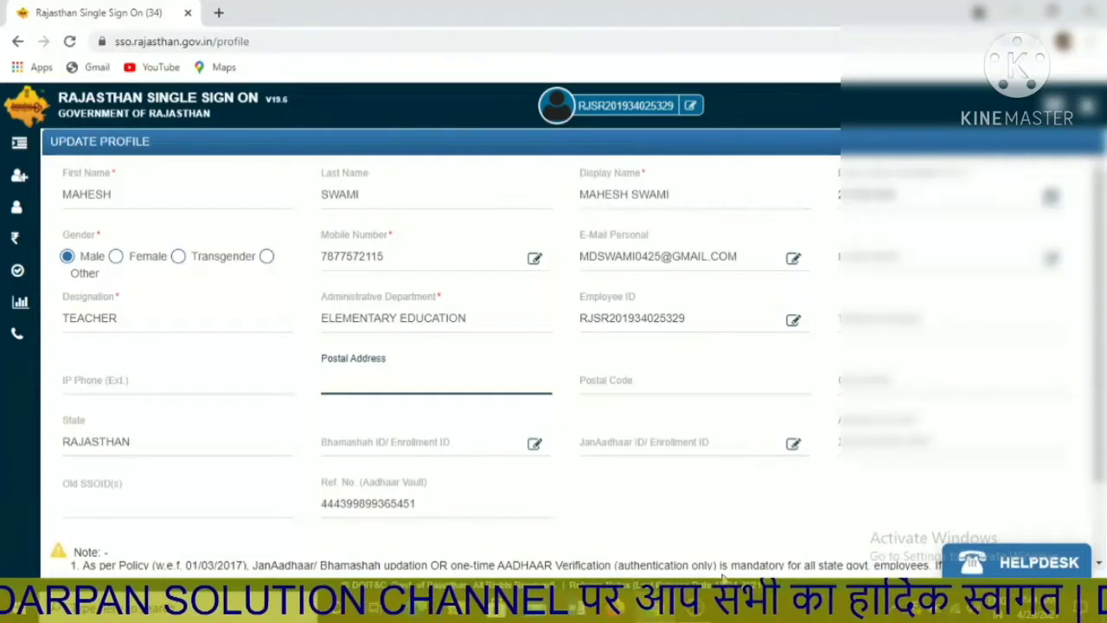
left_click(1099, 394)
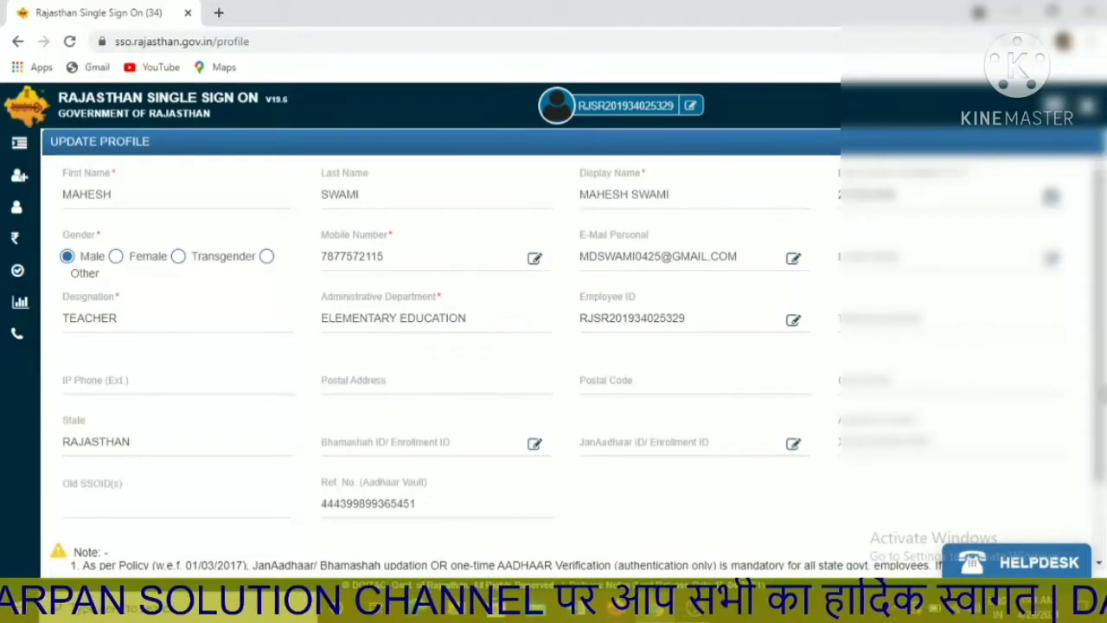
left_click_drag(1100, 394, 1099, 476)
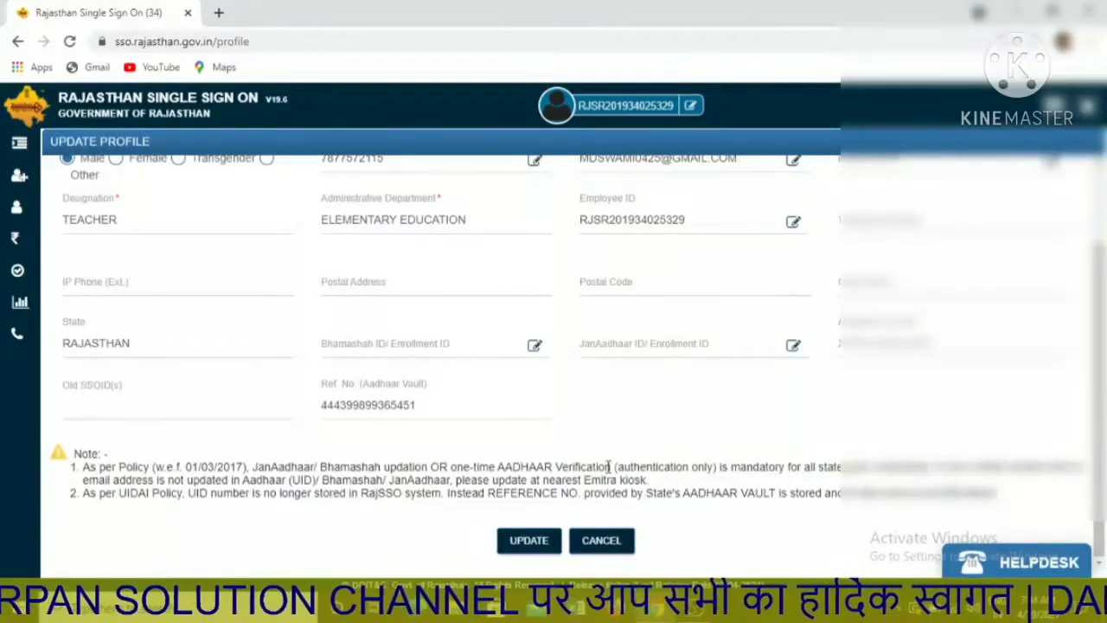
Submit the profile update with Aadhaar consent ticked and the received OTP validated.
left_click(522, 540)
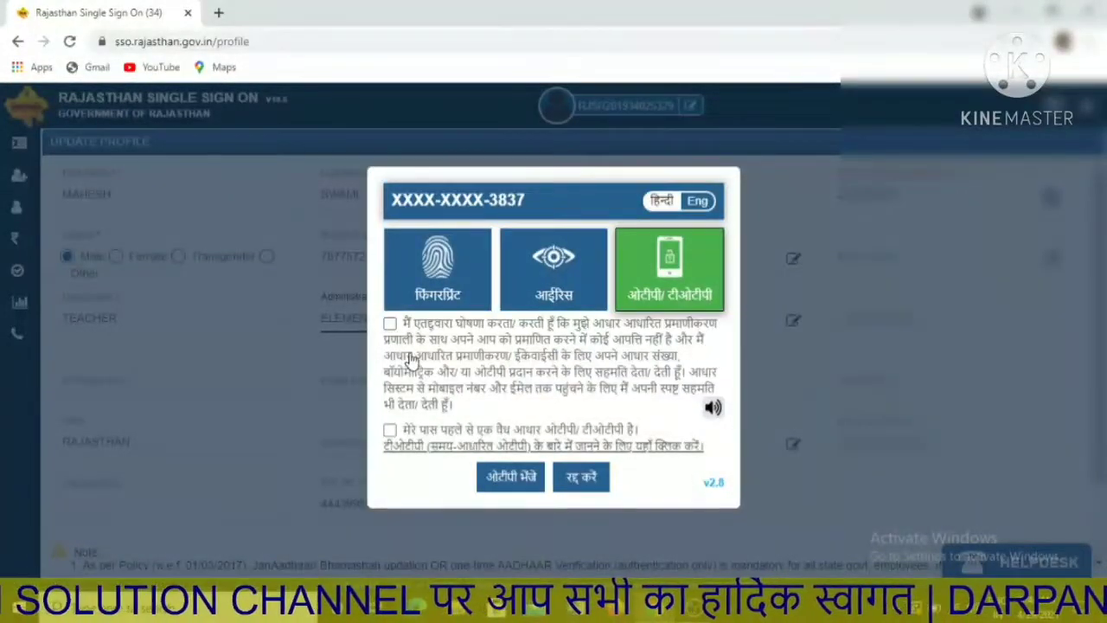
left_click(390, 325)
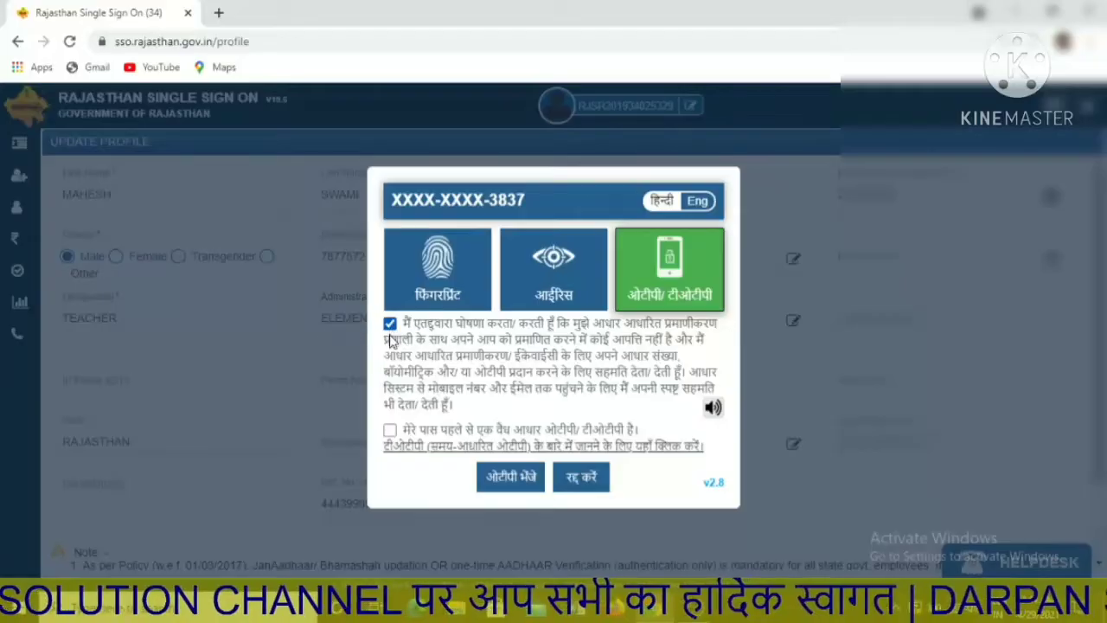
left_click(496, 486)
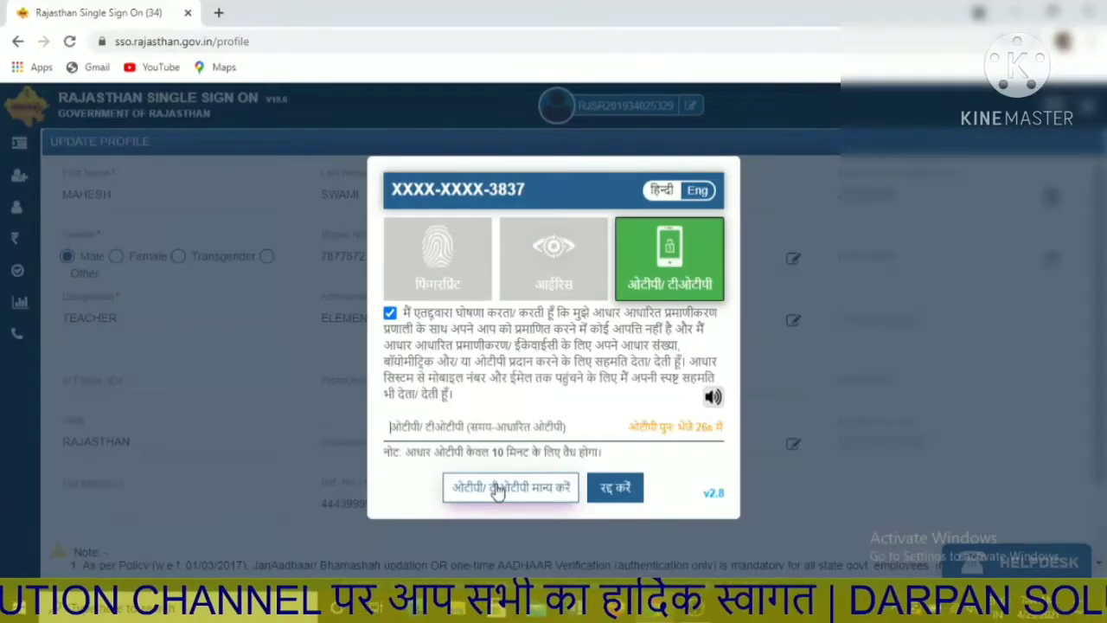
left_click(451, 426)
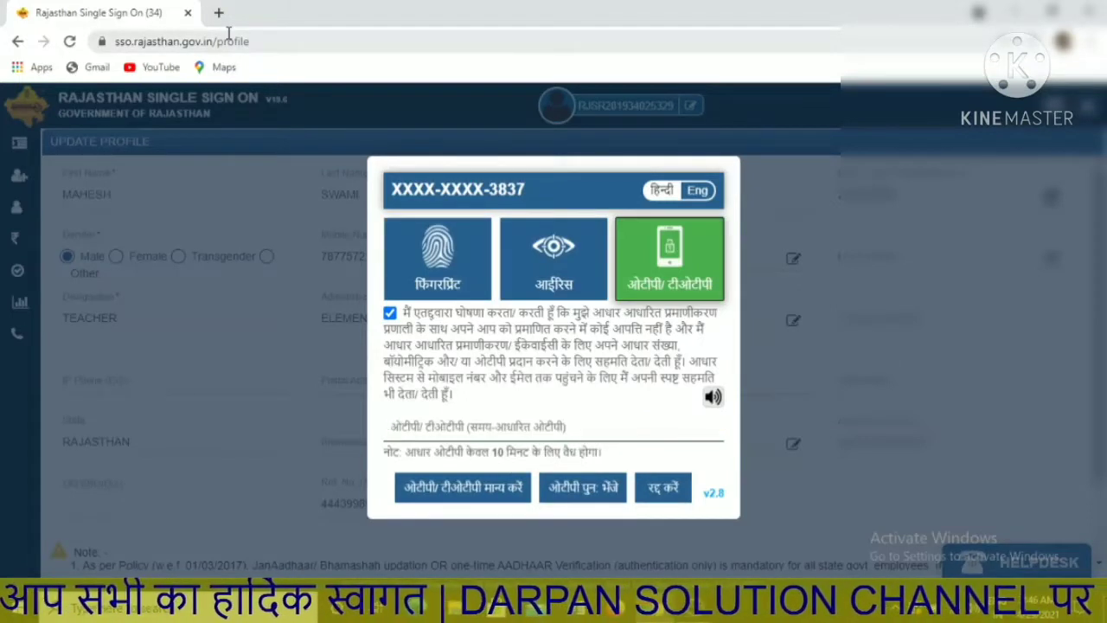
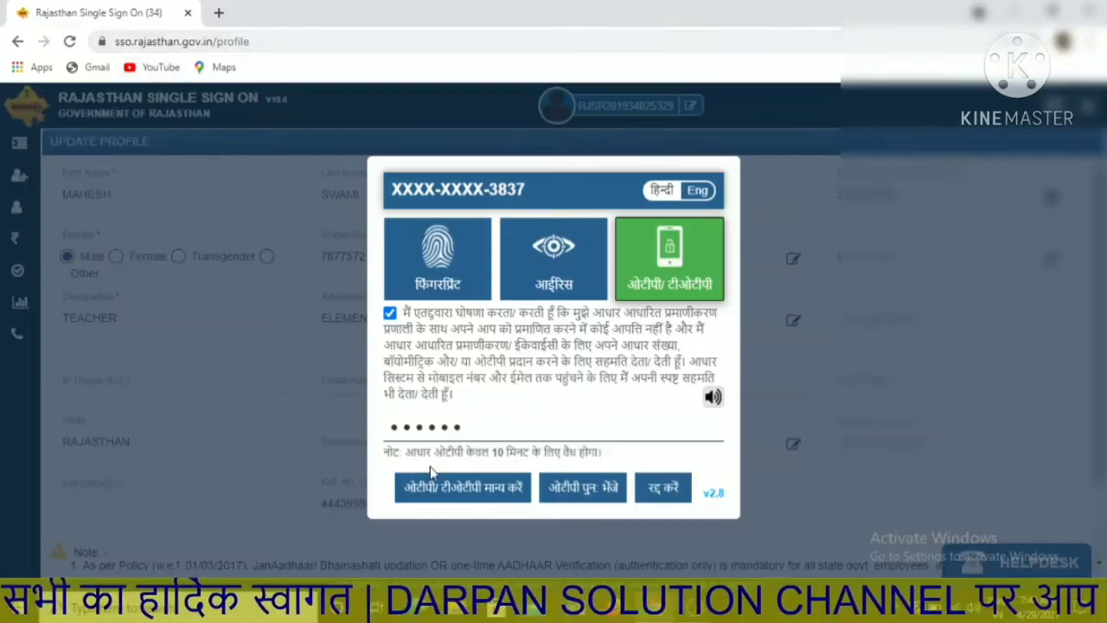
left_click(468, 490)
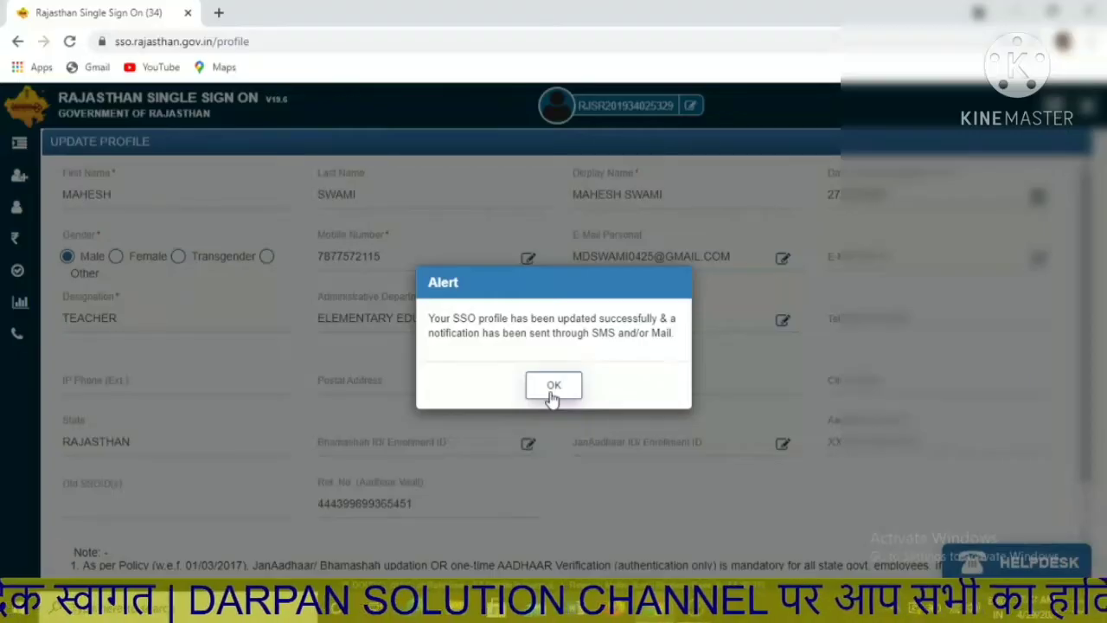
Dismiss the profile-updated alert, return to the profile page, and log out of SSO.
left_click(551, 393)
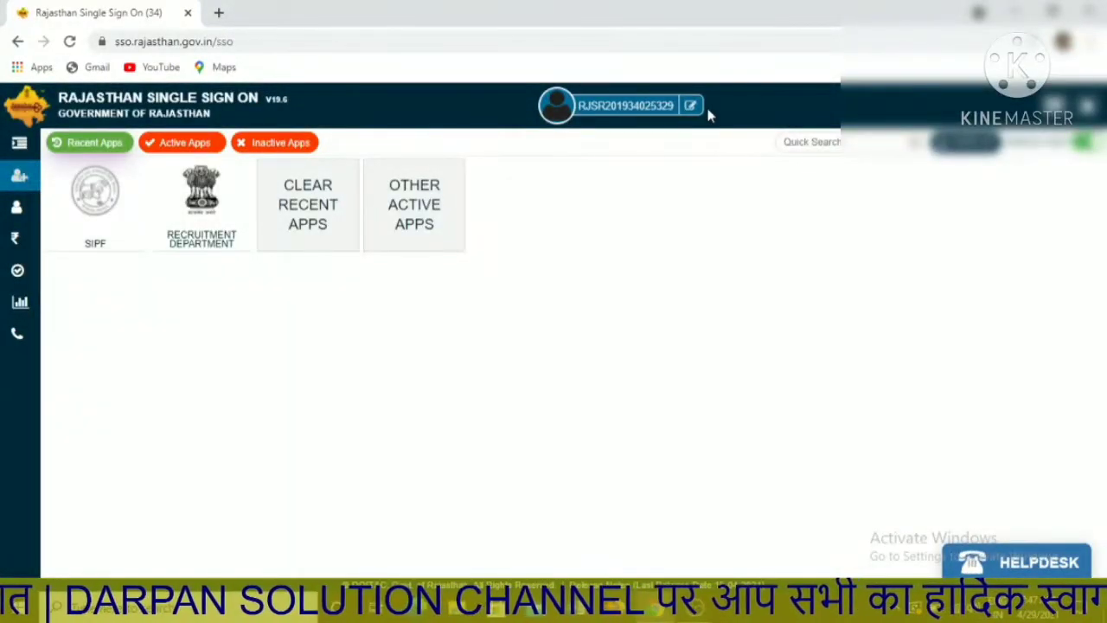
left_click(691, 107)
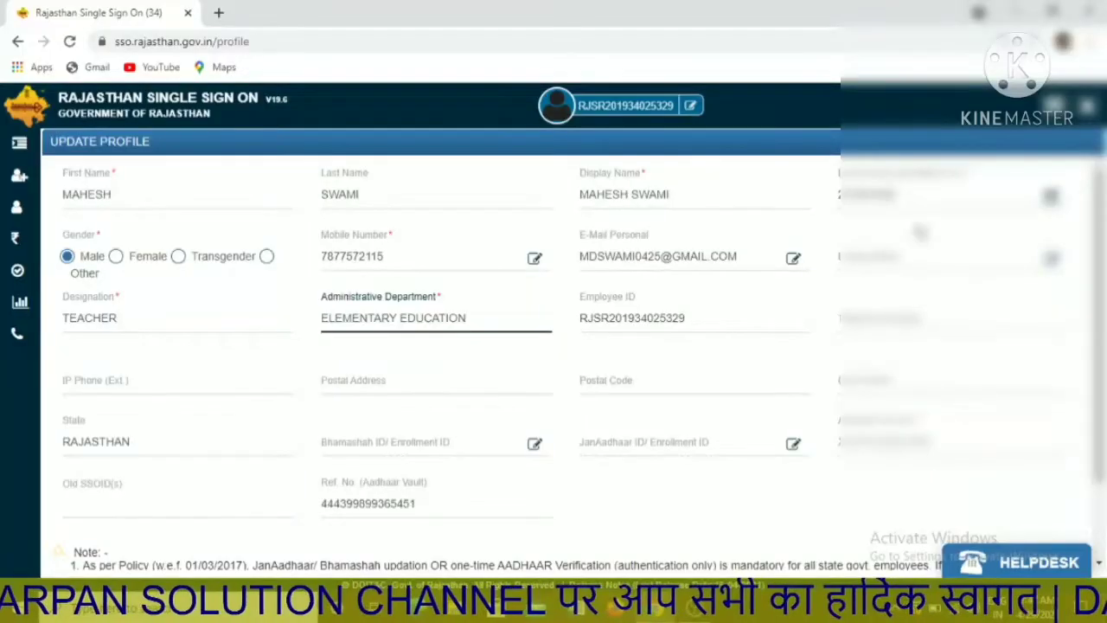
left_click(1087, 105)
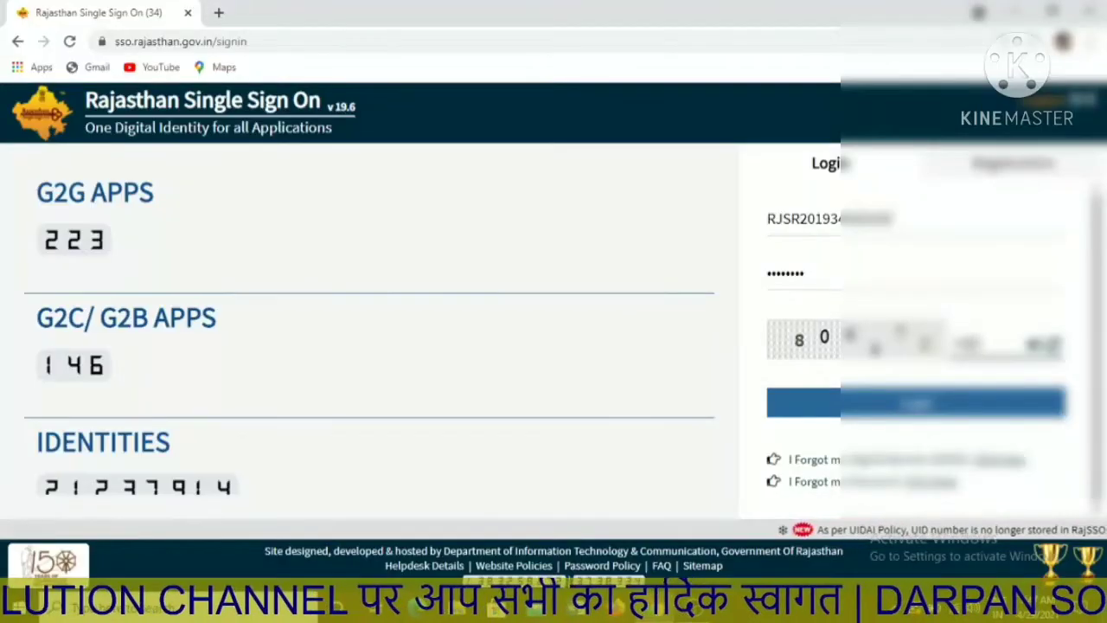
Enter the captcha and sign back in to the SSO portal.
type("472")
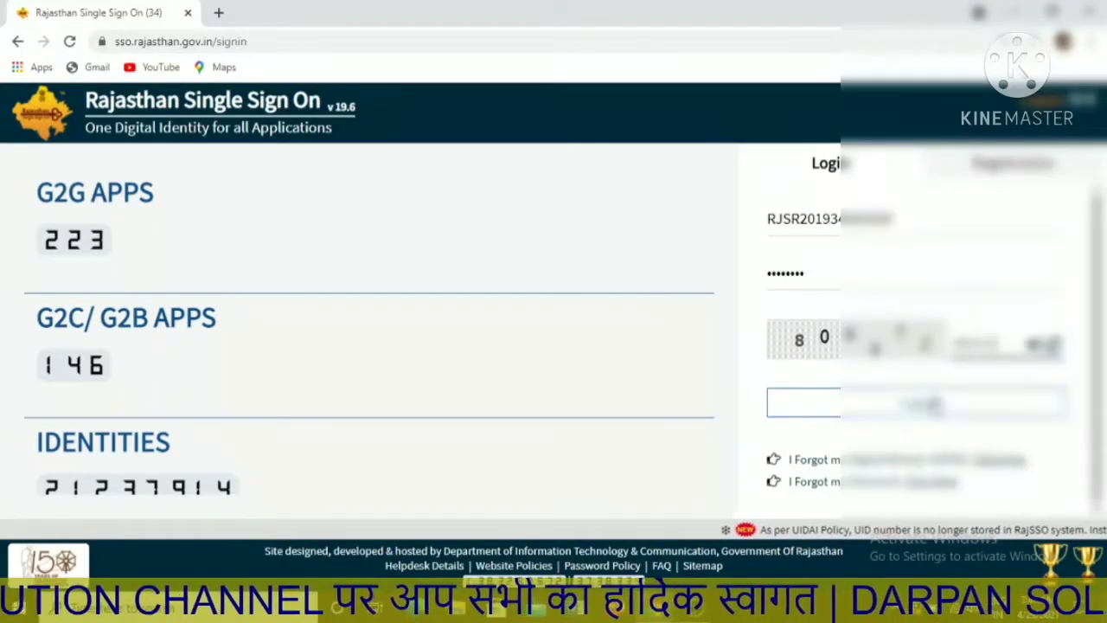
left_click(917, 402)
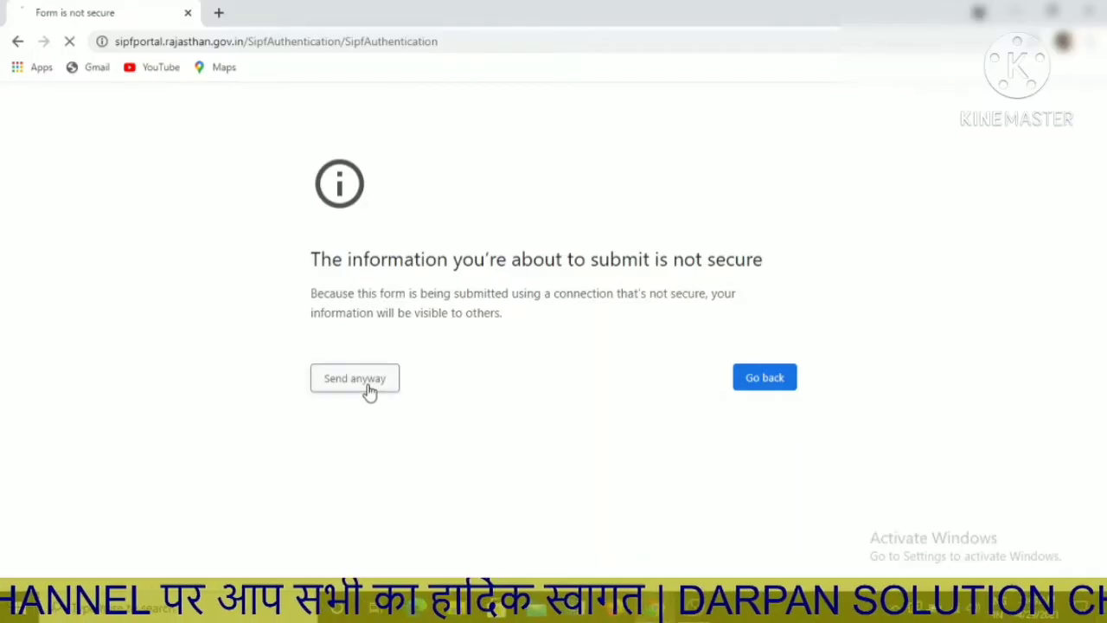
Send the form past the insecure-form warning and open Transaction > GPA-GPA Proposal.
left_click(366, 387)
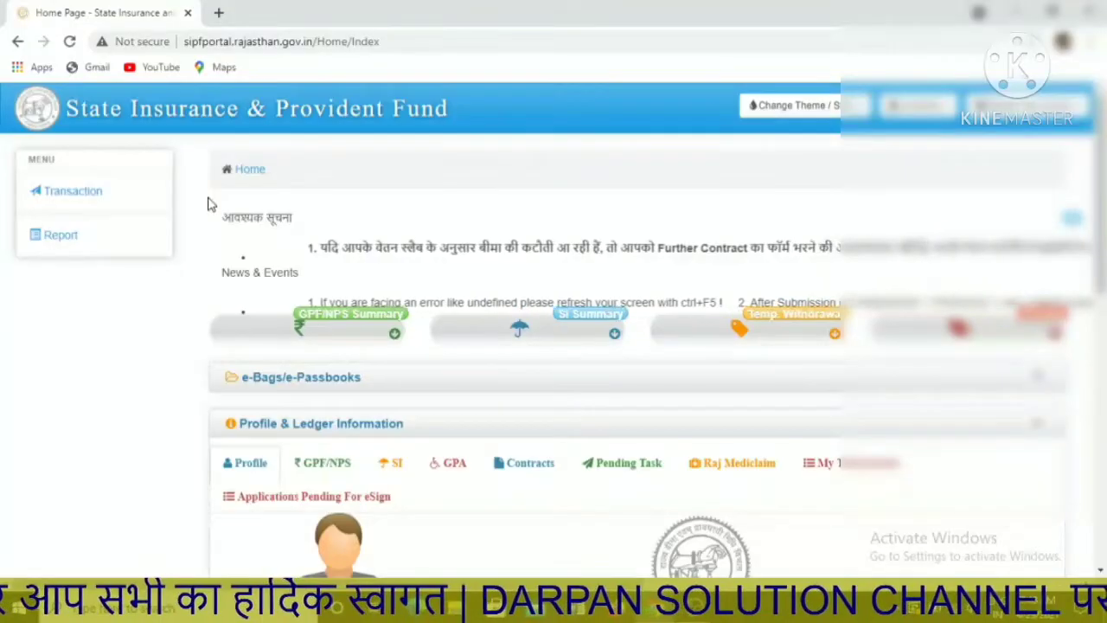
left_click(87, 199)
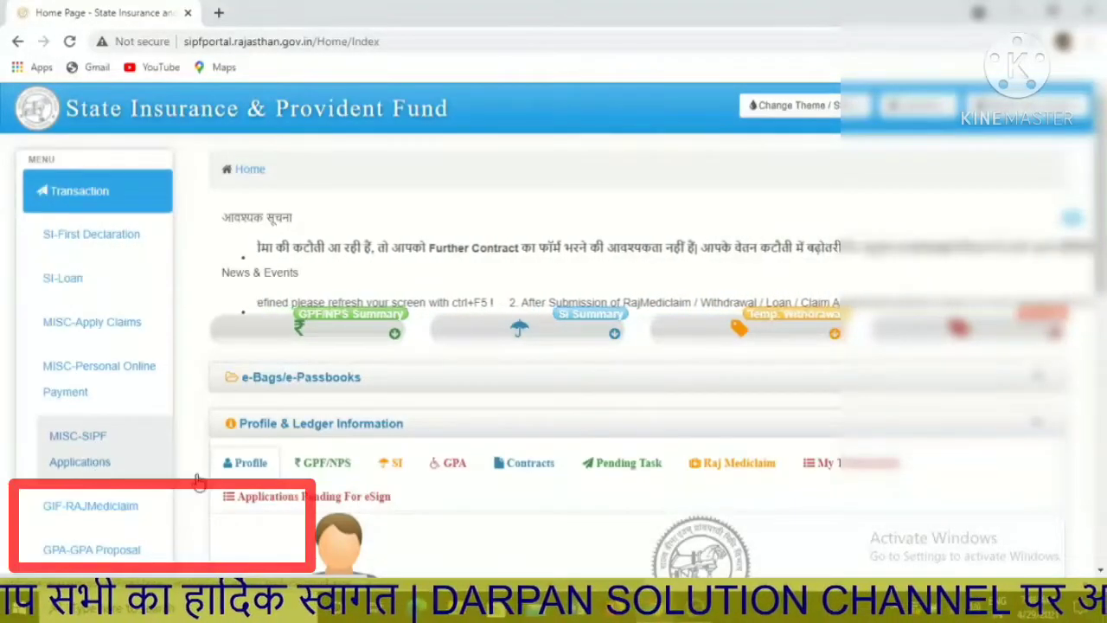
left_click(76, 552)
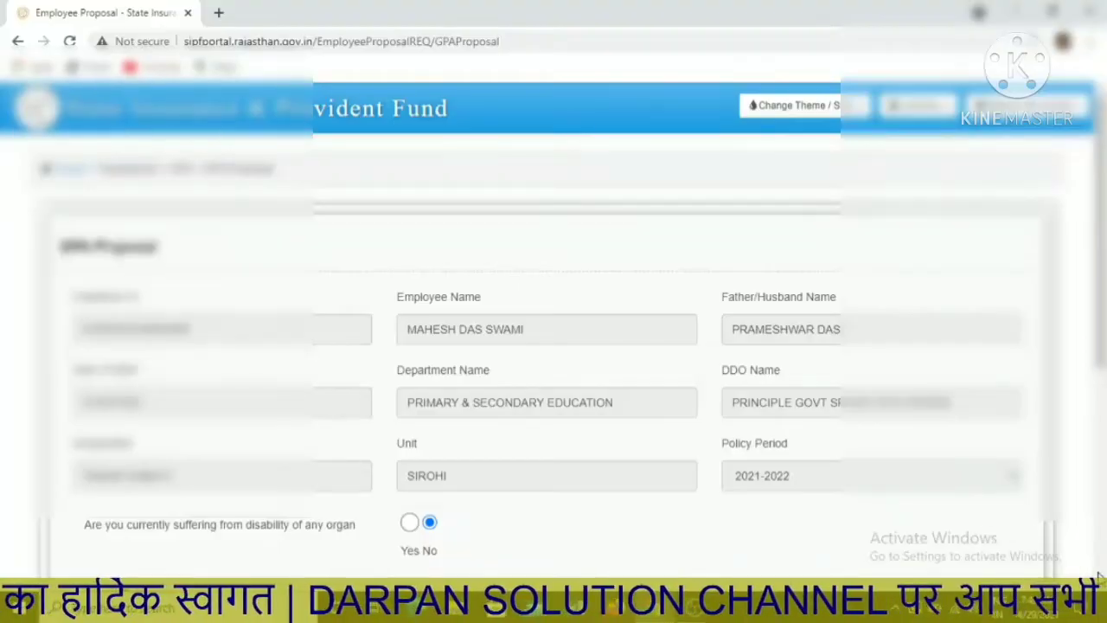
Pick the first premium option, tick GPA for the wife with GPA Share 100, and submit.
scroll(1039, 536, "down", 2)
scroll(554, 346, "down", 5)
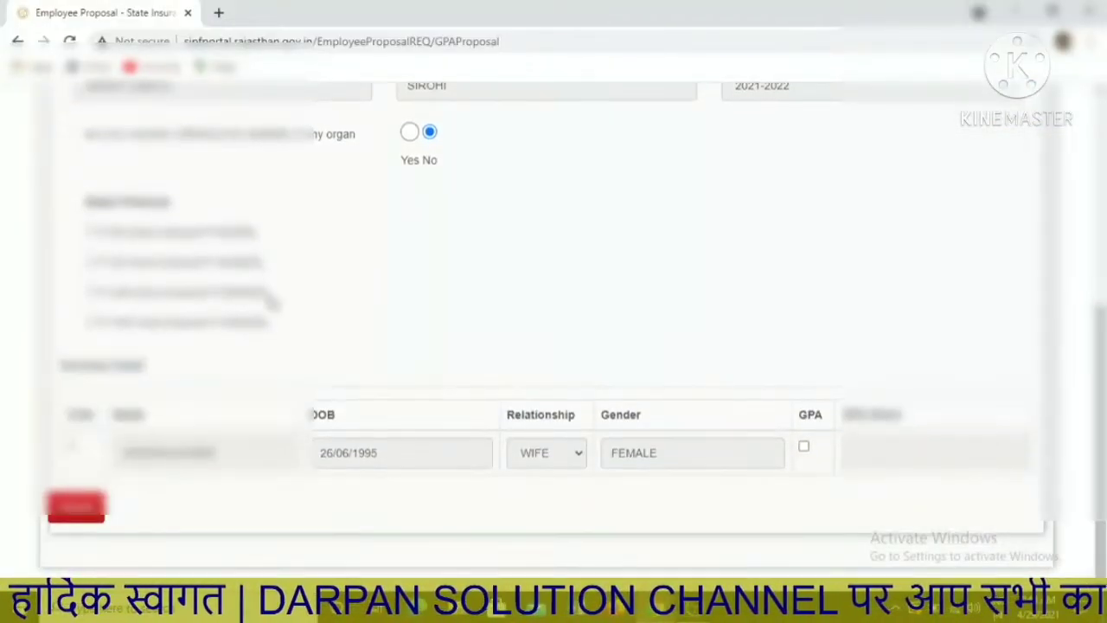
left_click(90, 233)
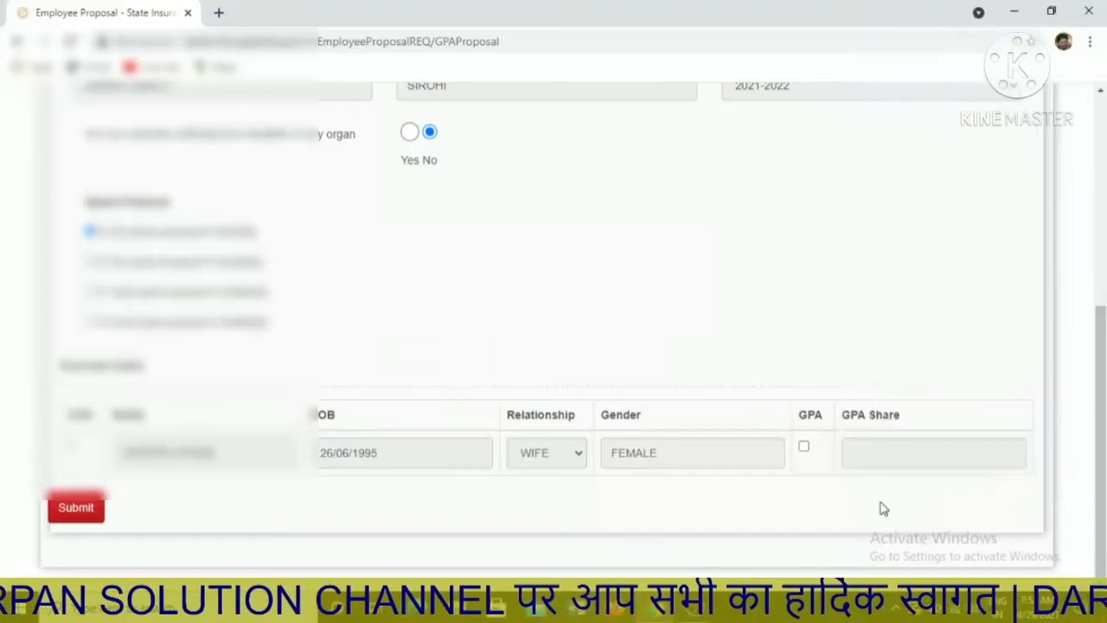
left_click(803, 447)
left_click(854, 448)
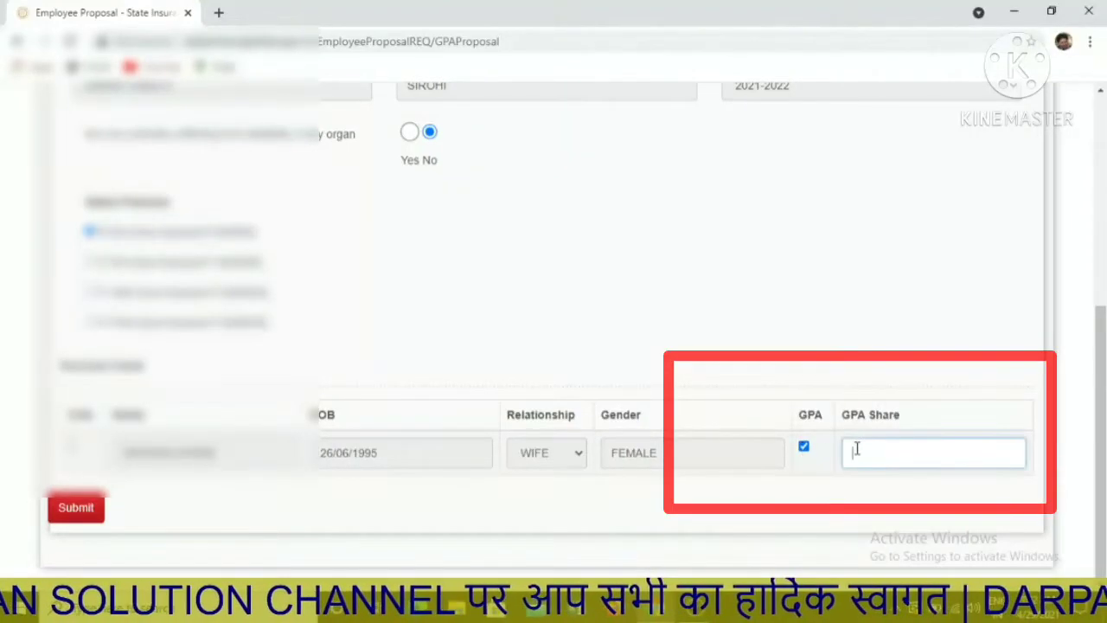
type("100")
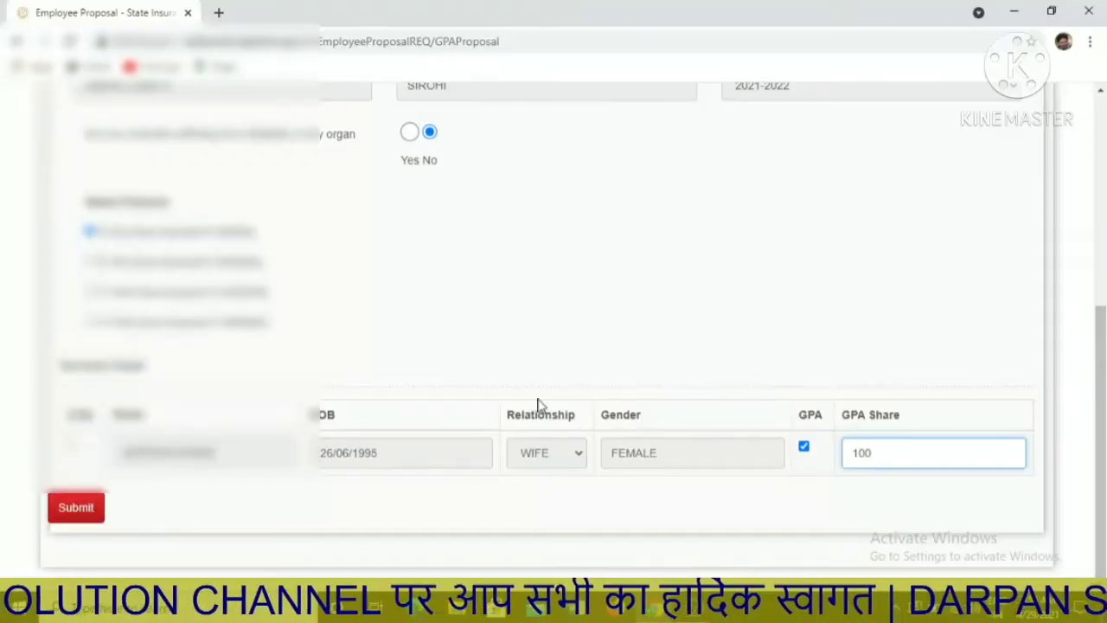
left_click(86, 512)
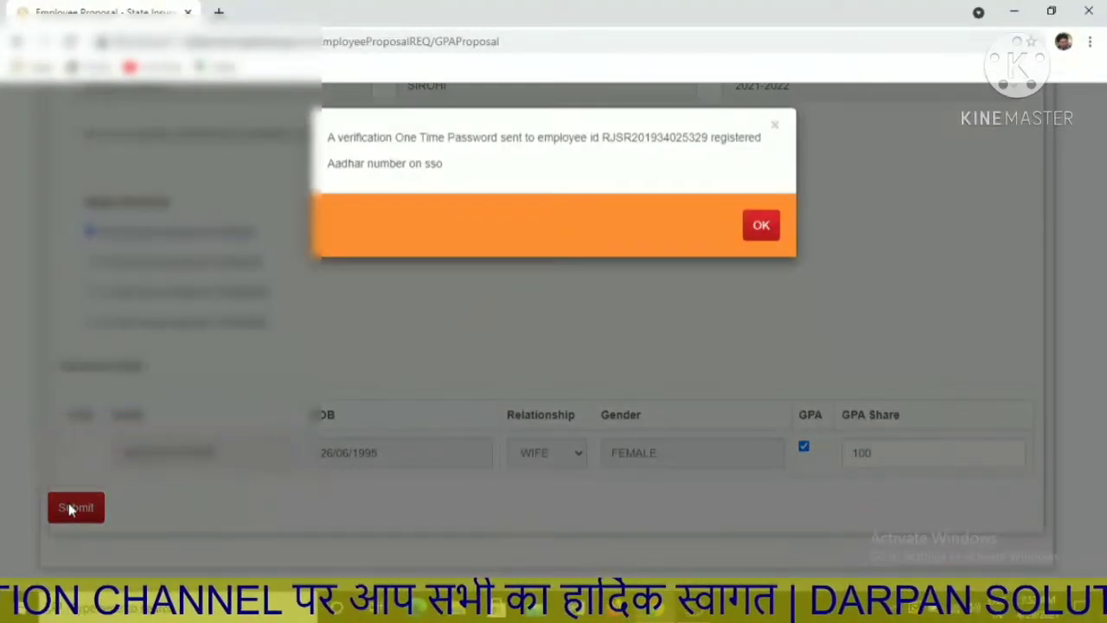
Acknowledge the OTP-sent alert, then enter the received OTP and submit it.
left_click(766, 238)
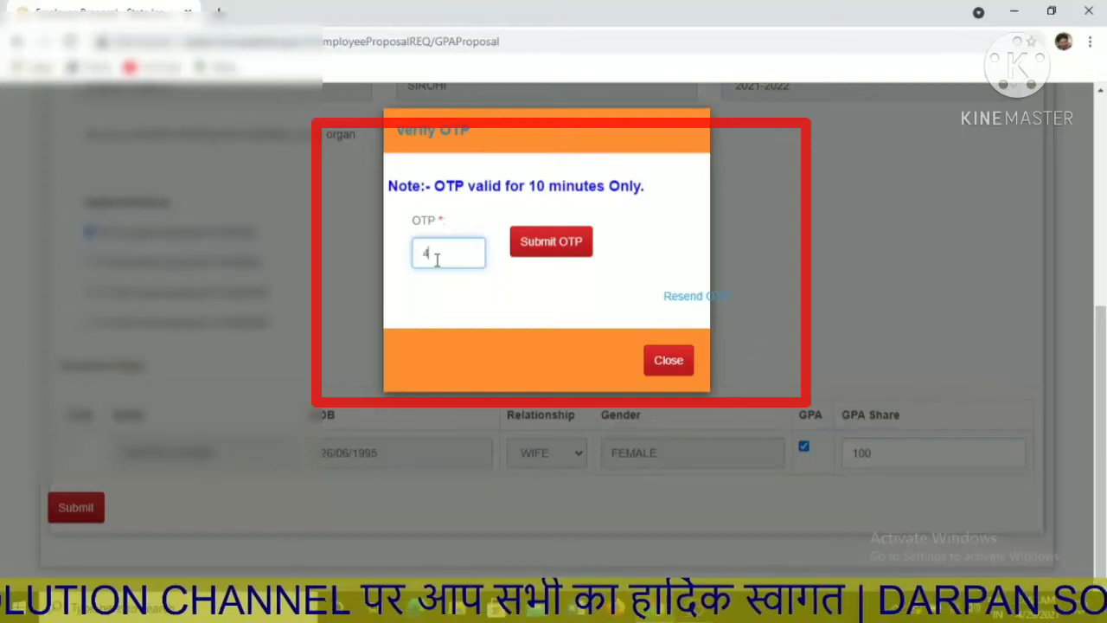
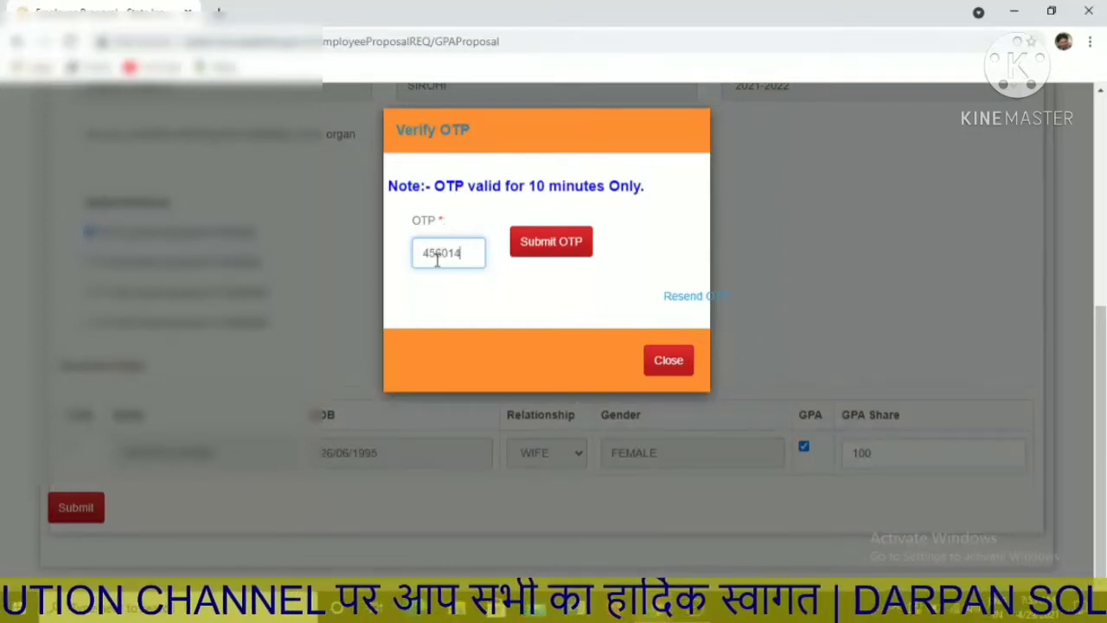
left_click(543, 251)
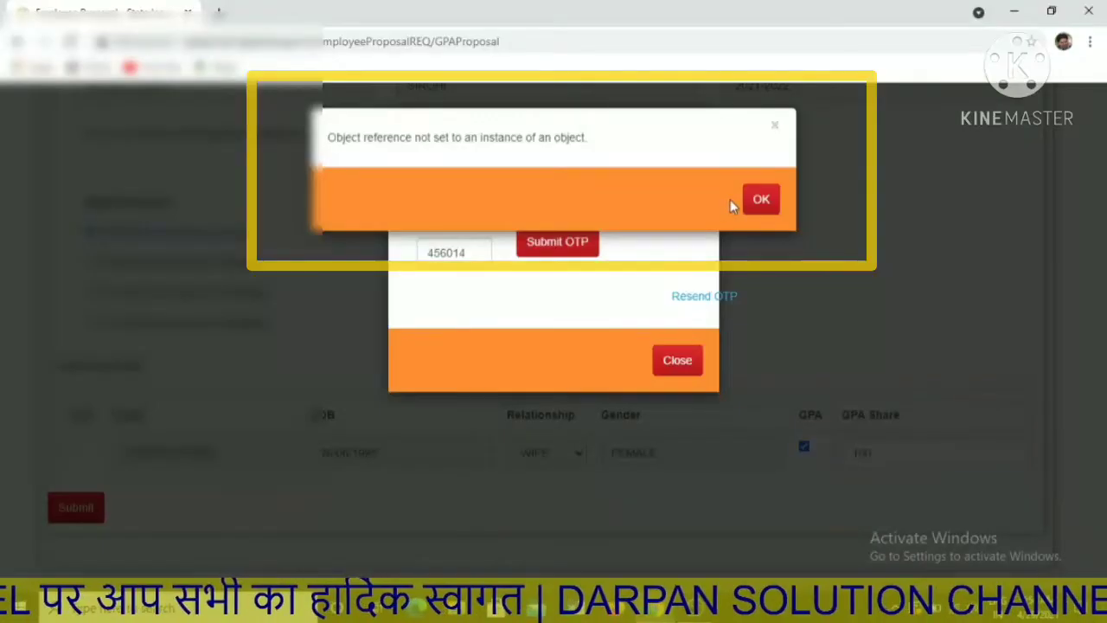
Dismiss the error, resubmit the OTP, and acknowledge the validation and data-saved alerts.
left_click(766, 202)
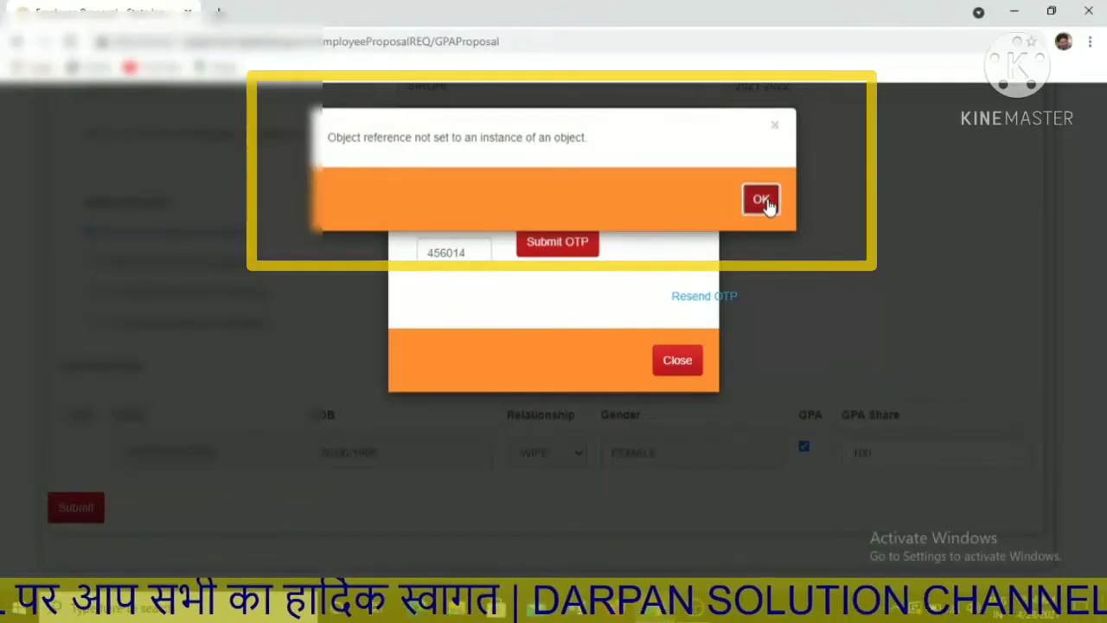
left_click(561, 244)
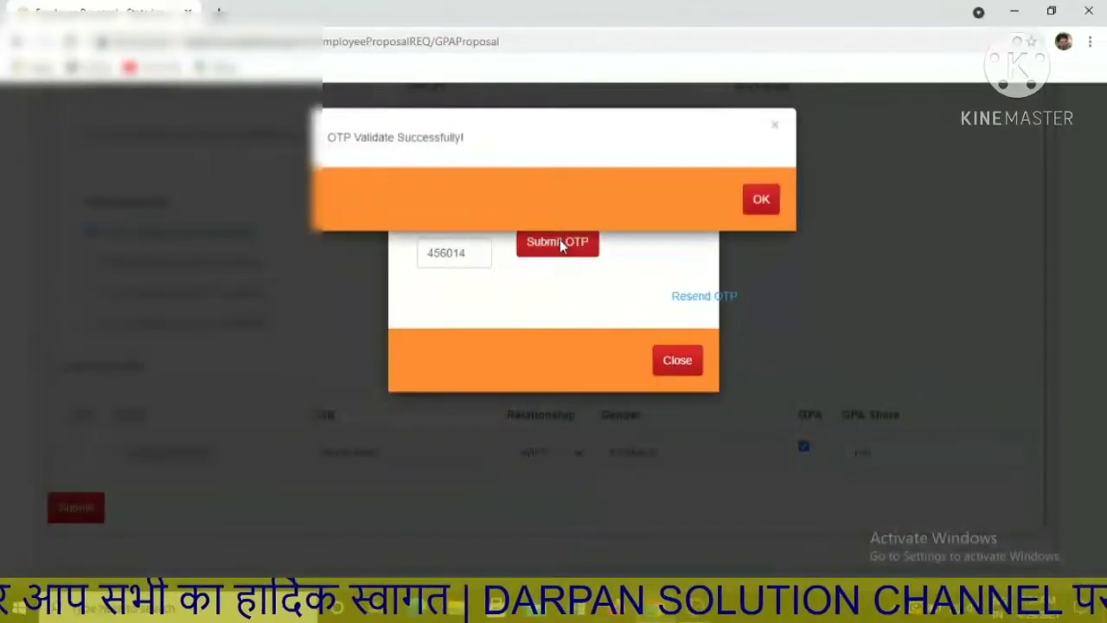
left_click(751, 202)
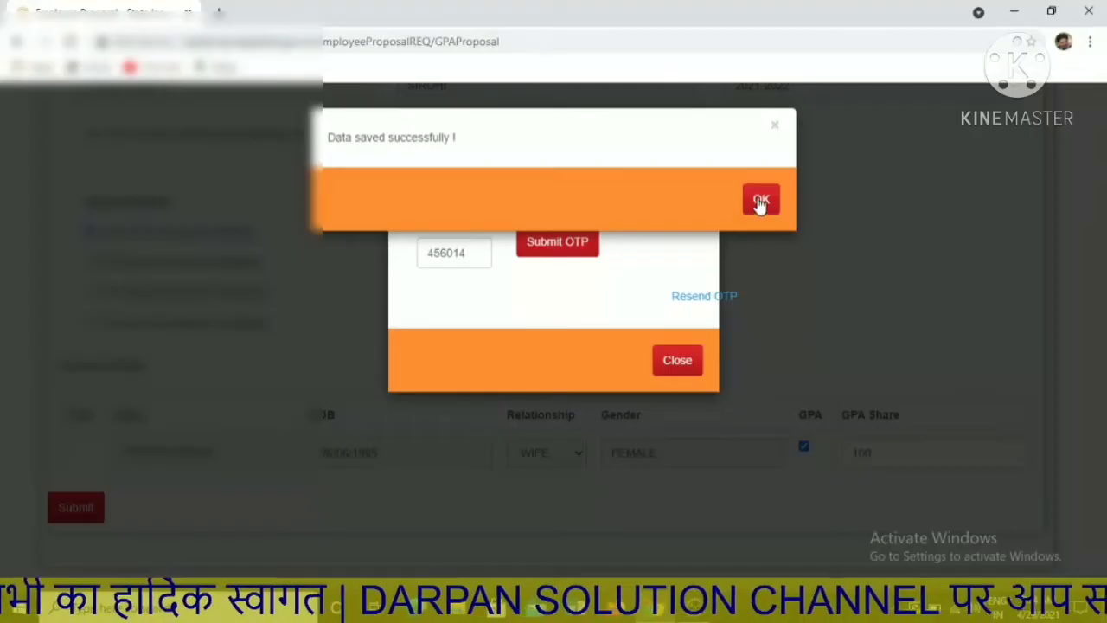
left_click(759, 201)
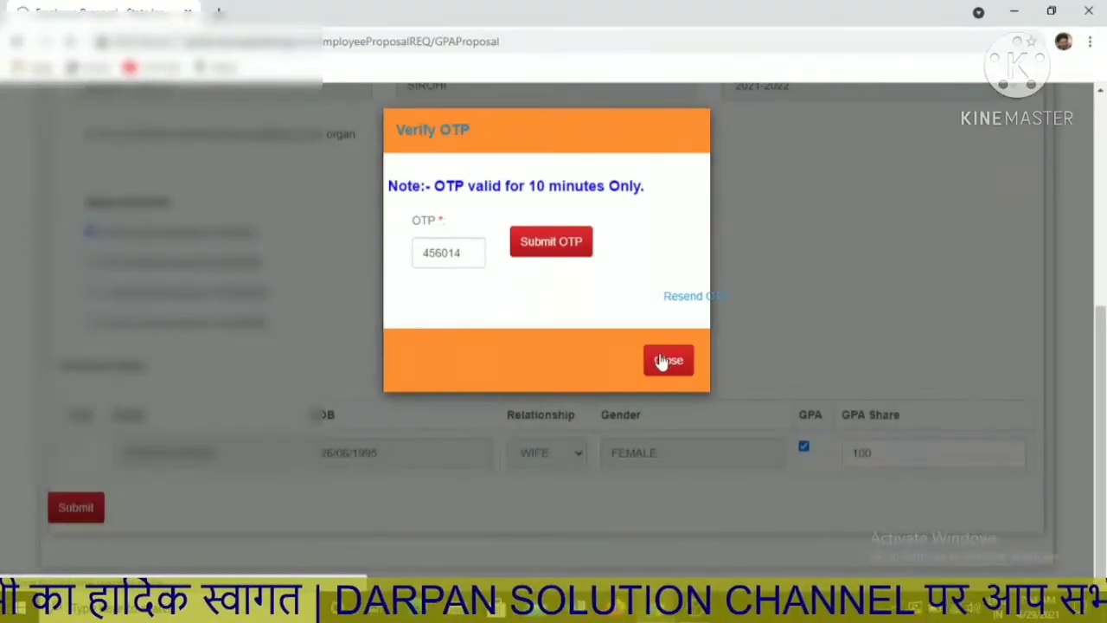
Close the Verify OTP dialog, print the GPA proposal application, and maximize the print window.
left_click(660, 360)
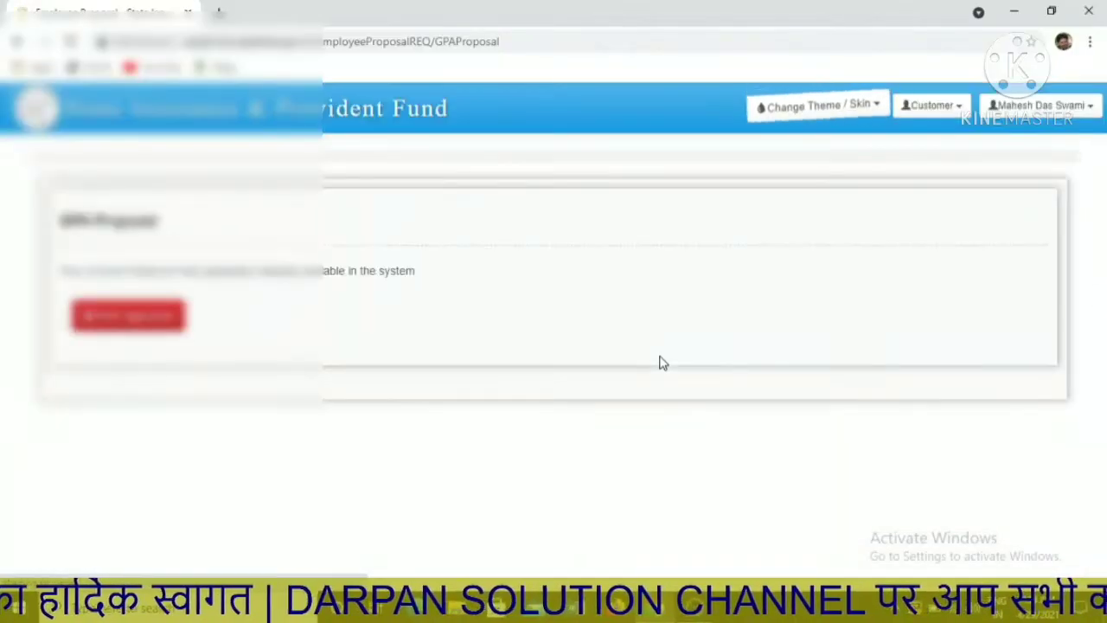
left_click(137, 341)
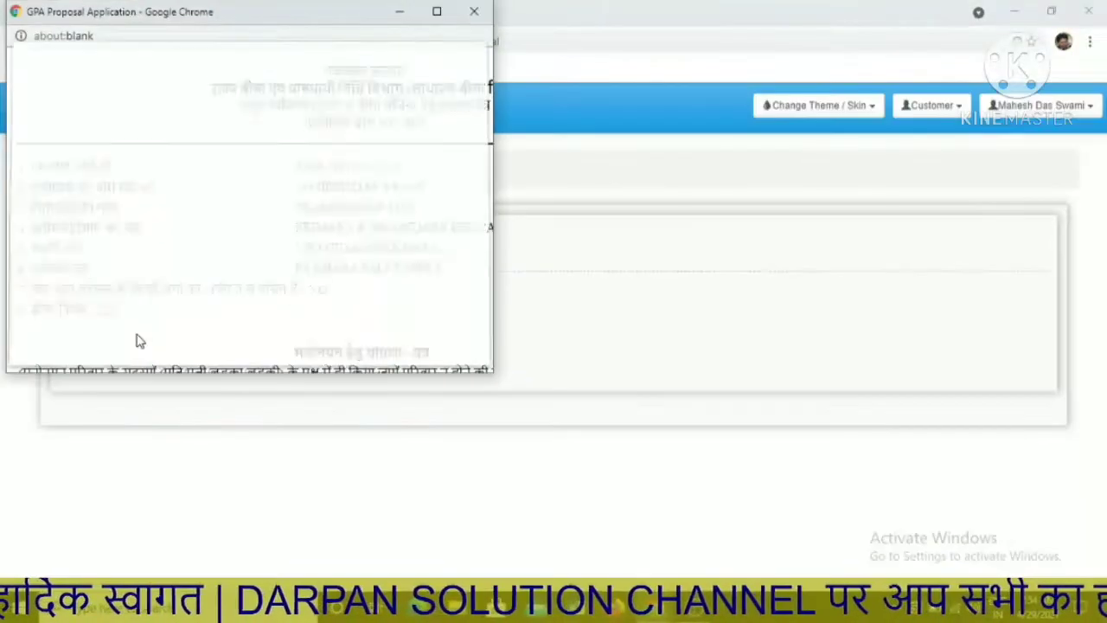
left_click(437, 11)
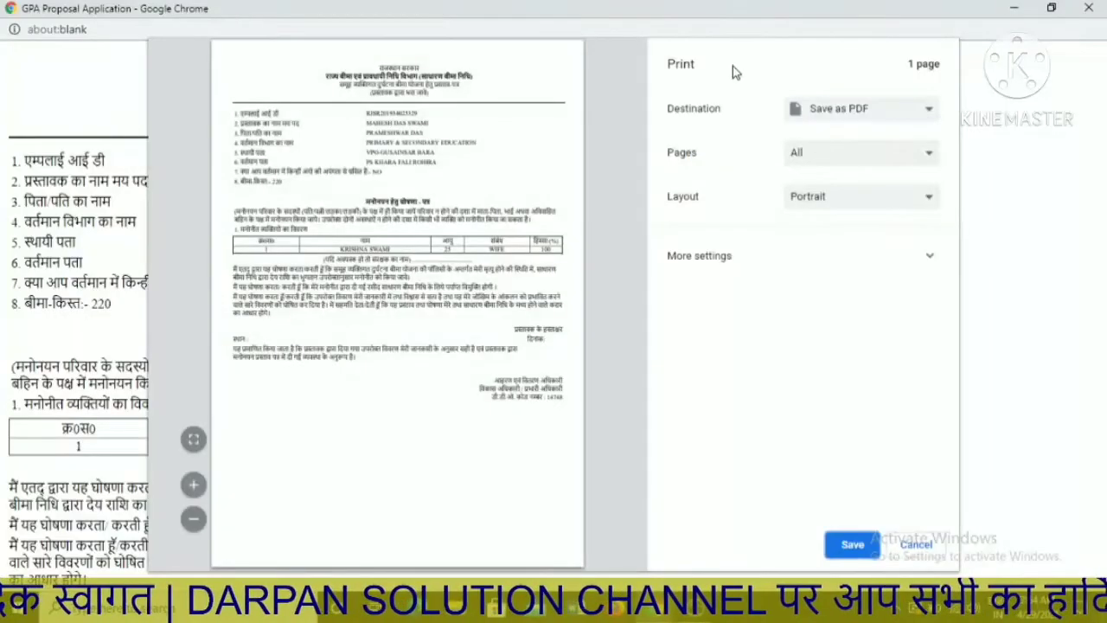